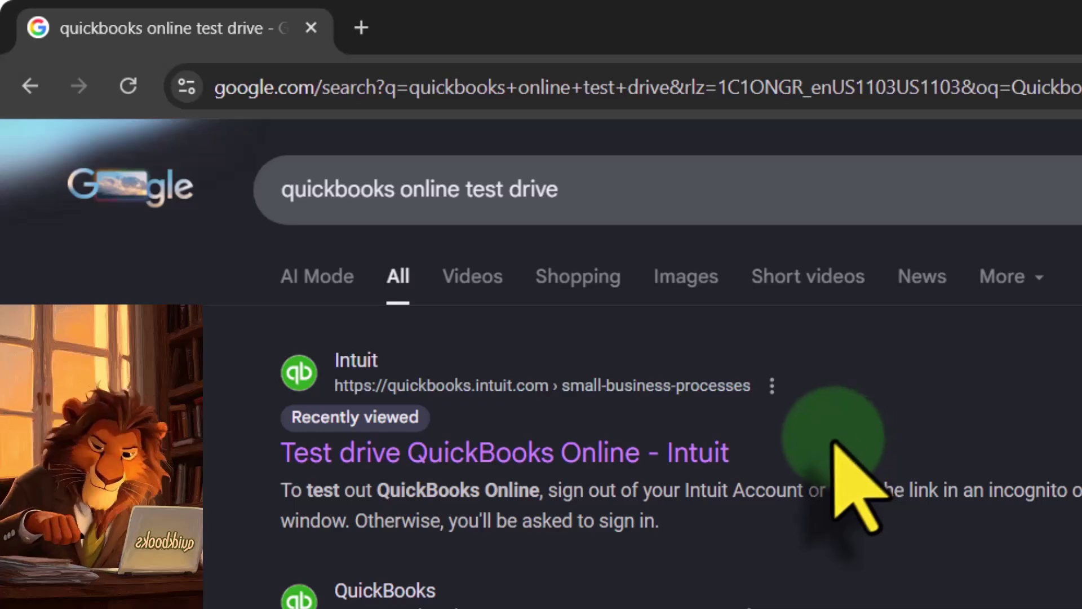
- Open Intuit's article on test driving QuickBooks Online and follow its QuickBooks Online test drive link
{"action": "left_click", "coordinate": [612, 451]}
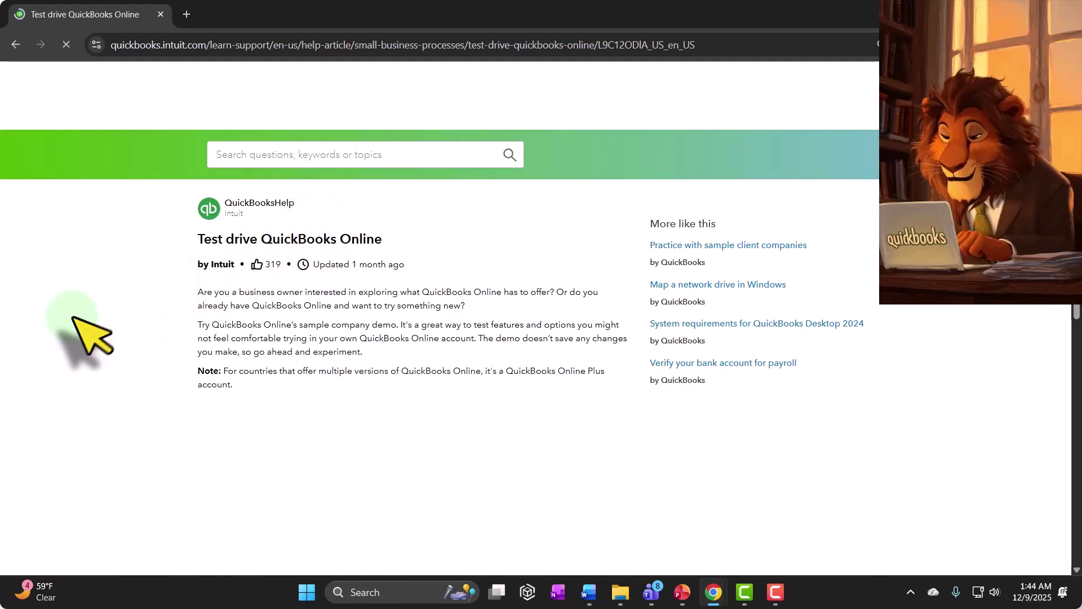
{"action": "scroll", "coordinate": [45, 344], "scroll_direction": "down", "scroll_amount": 8}
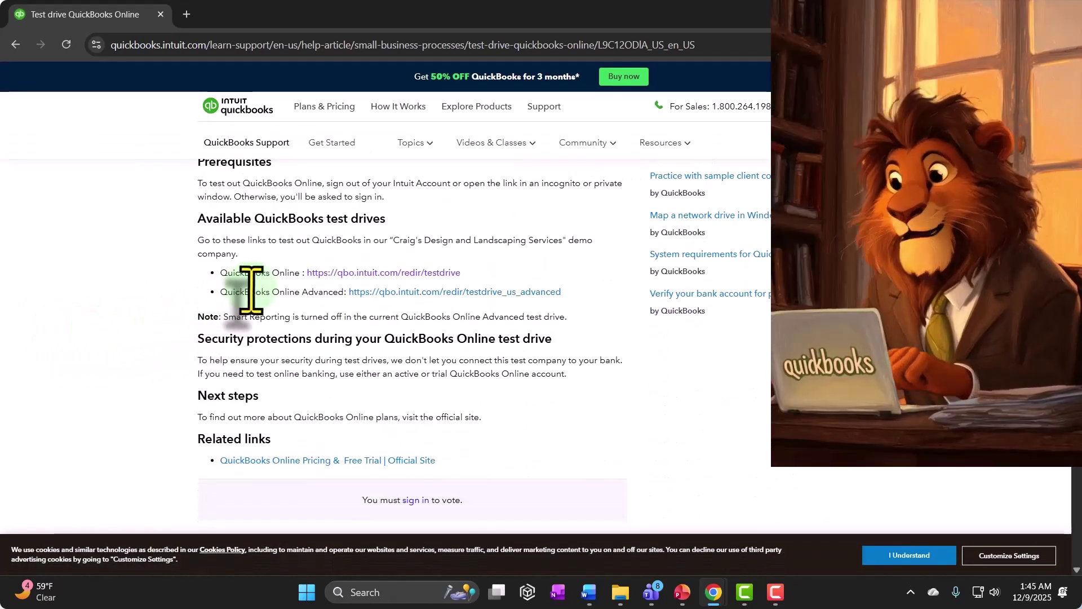
{"action": "left_click", "coordinate": [360, 273]}
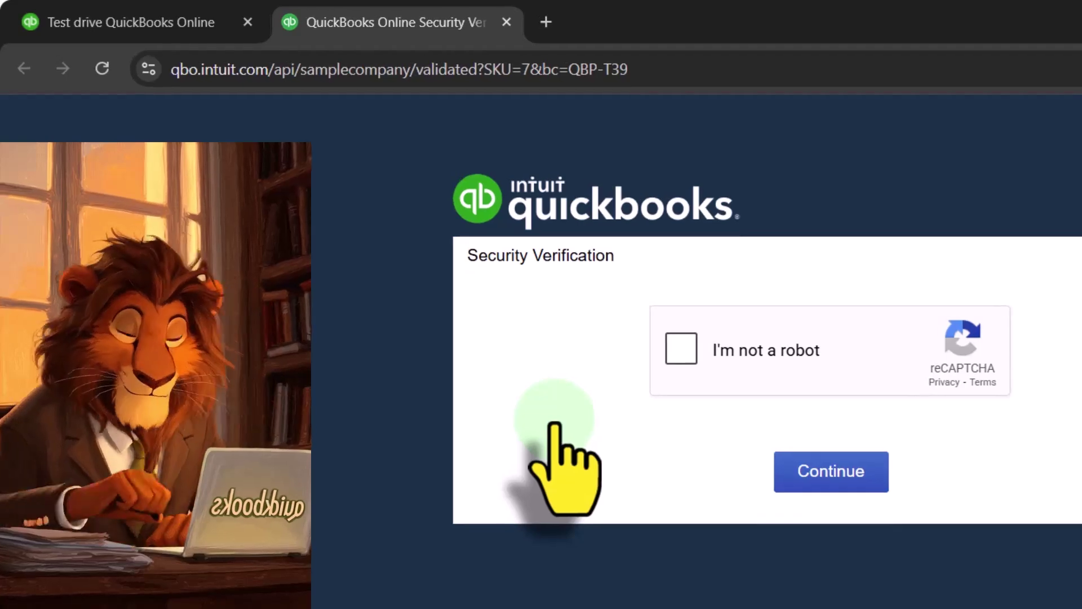
- Pass the security verification to enter the sample company, and close the test drive article's browser tab
{"action": "left_click", "coordinate": [680, 353]}
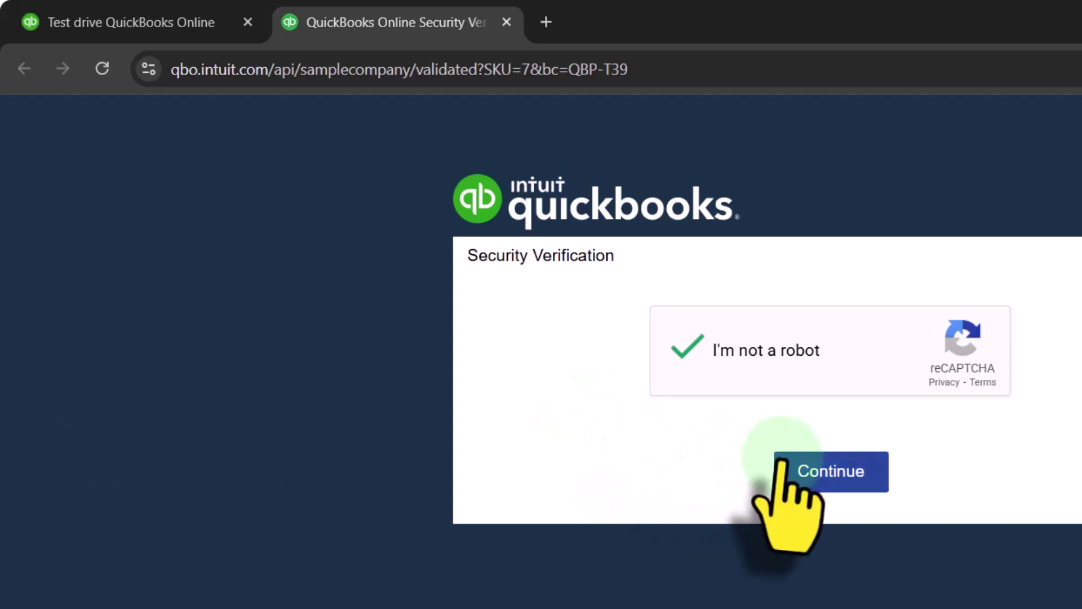
{"action": "left_click", "coordinate": [810, 468]}
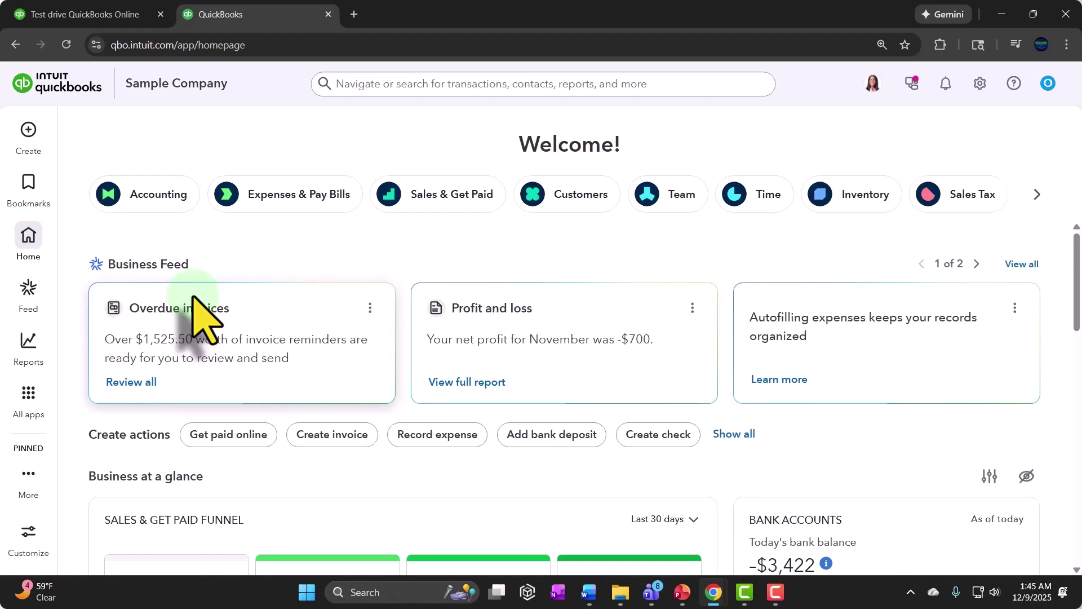
{"action": "left_click", "coordinate": [93, 10]}
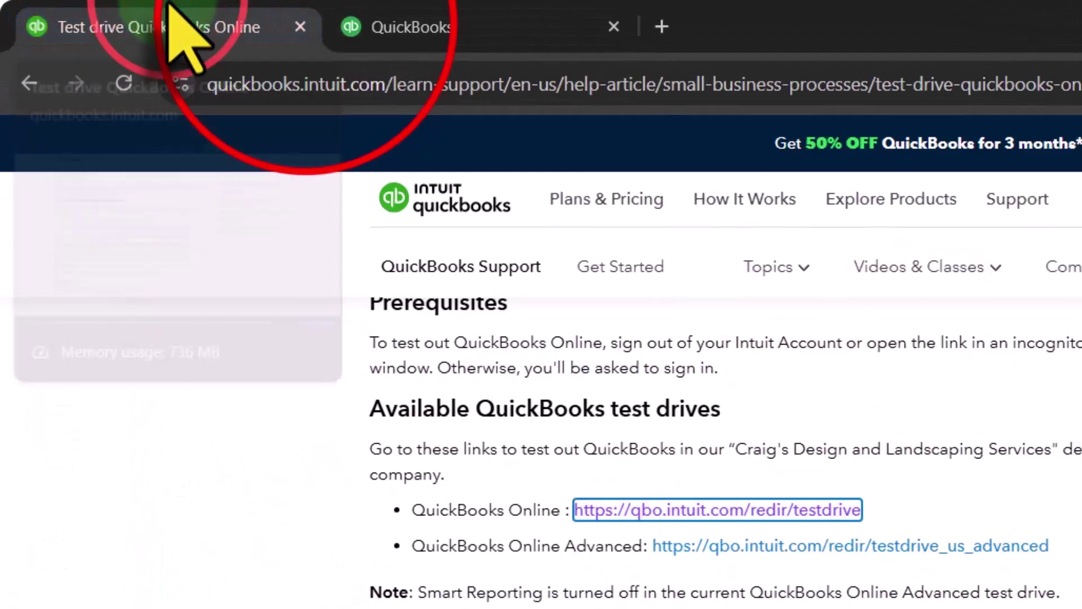
{"action": "left_click", "coordinate": [301, 27]}
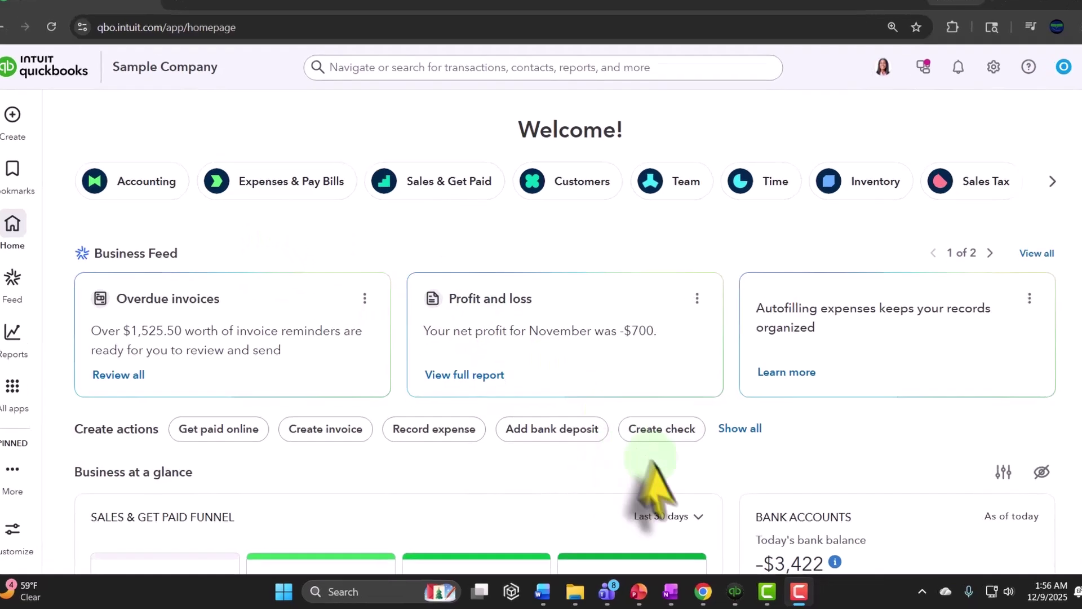
- Switch to the QuickBooks Online desktop app and look through its File, Company, Customers and Vendors commands
{"action": "left_click", "coordinate": [736, 591]}
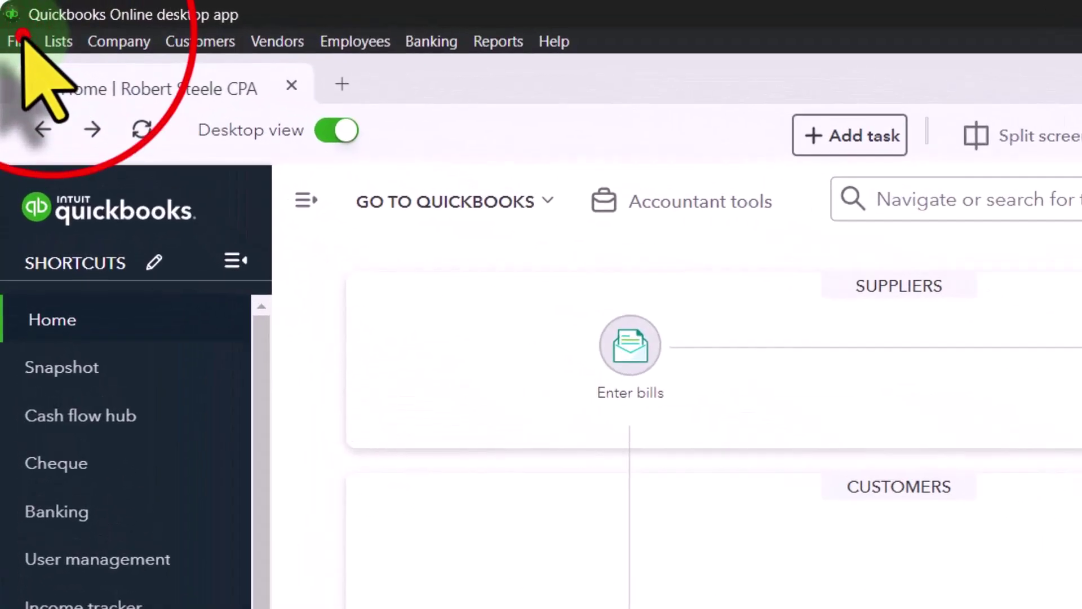
{"action": "left_click", "coordinate": [23, 39]}
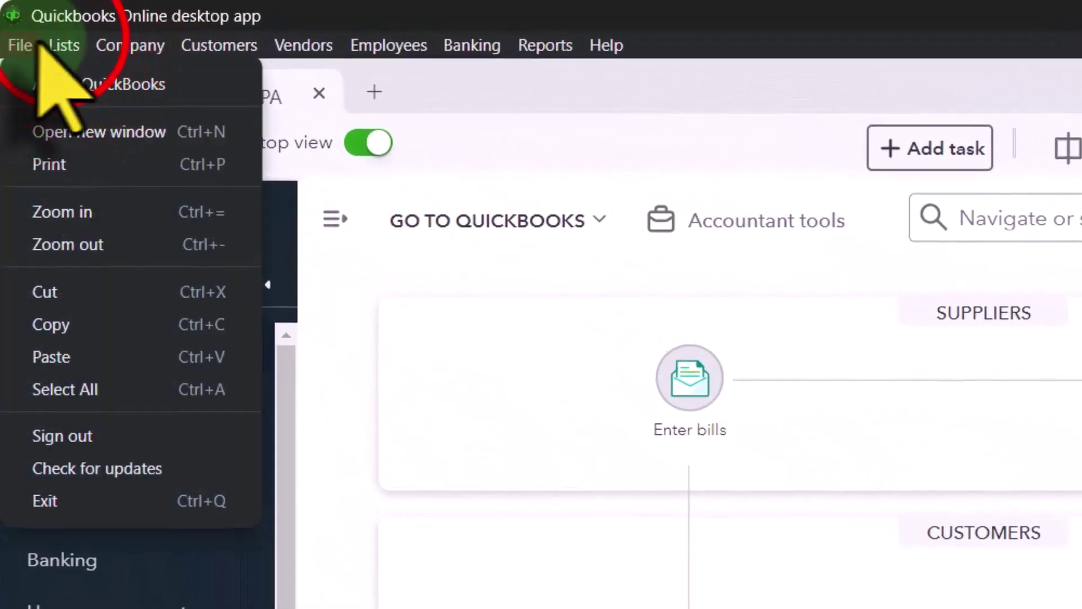
{"action": "left_click", "coordinate": [25, 39]}
{"action": "left_click", "coordinate": [122, 39]}
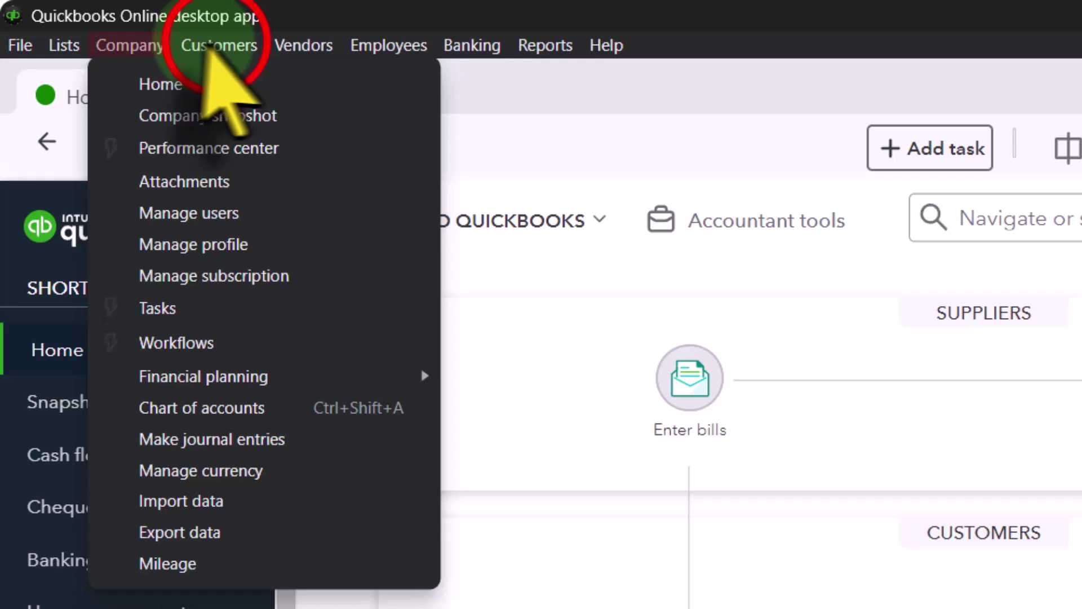
{"action": "left_click", "coordinate": [211, 46]}
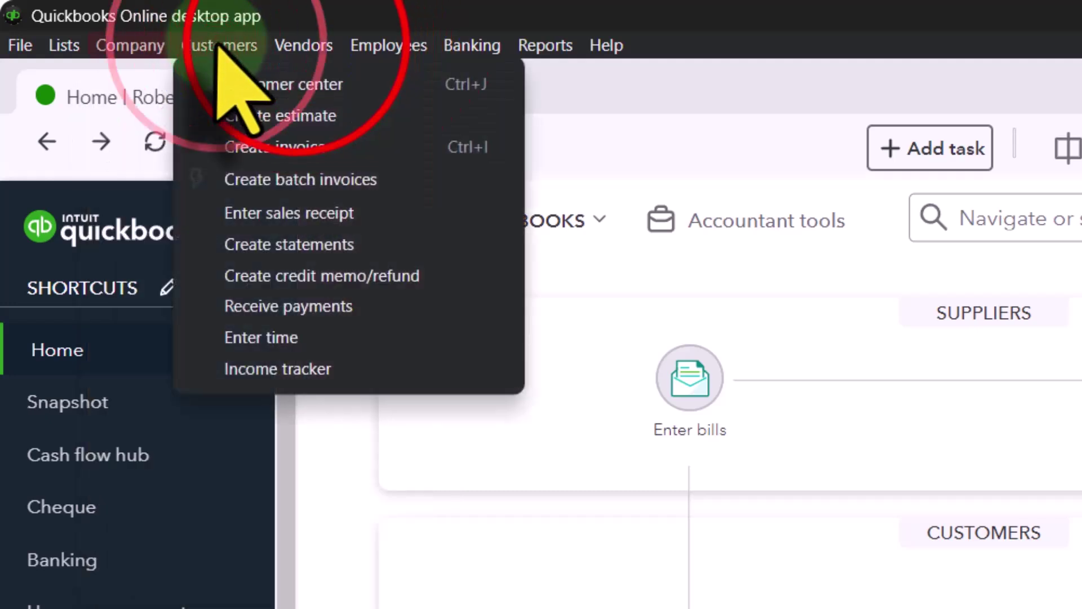
{"action": "left_click", "coordinate": [298, 44]}
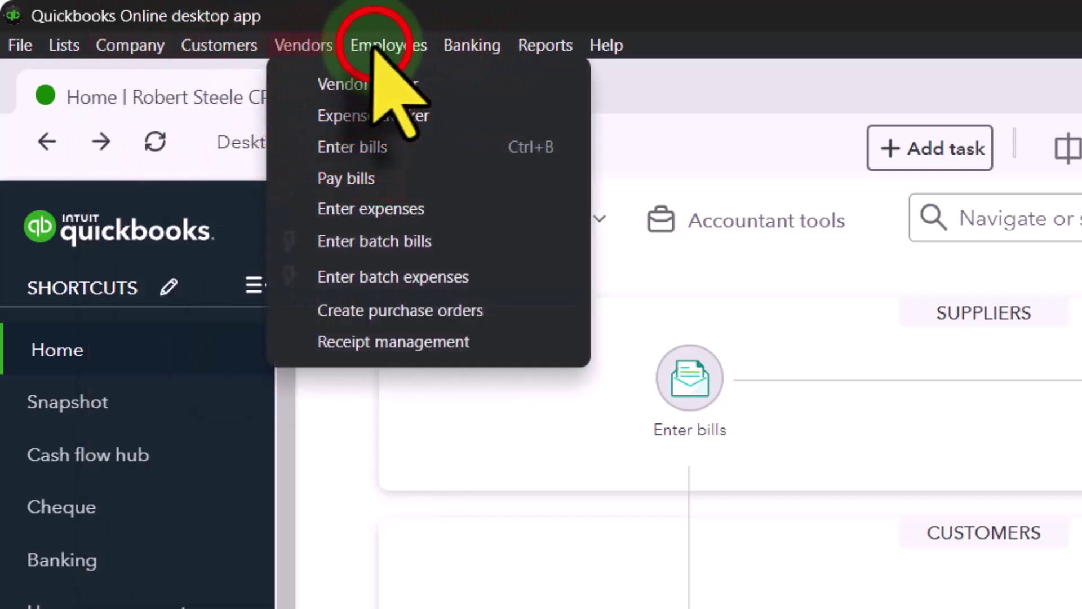
{"action": "mouse_move", "coordinate": [363, 48]}
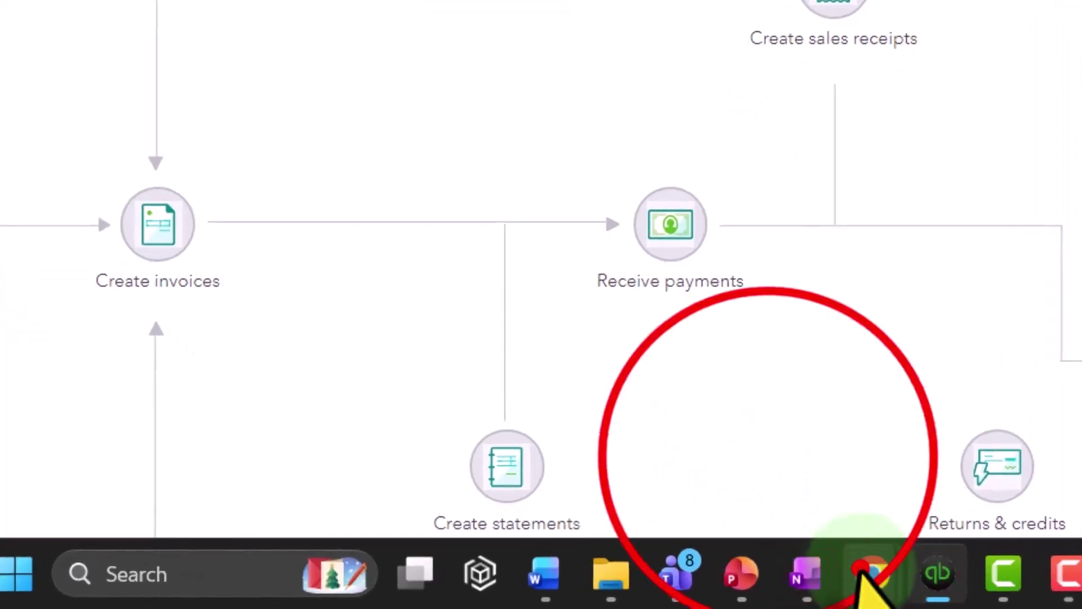
- Switch back to the sample company in Chrome and view its bookmarks from the home page
{"action": "left_click", "coordinate": [705, 429]}
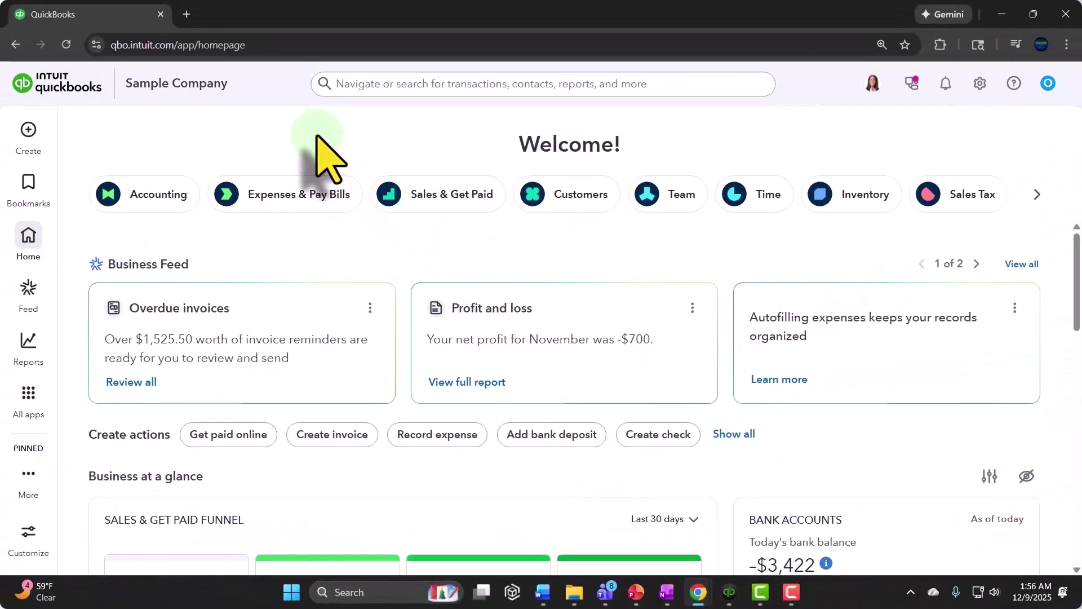
{"action": "left_click", "coordinate": [29, 185]}
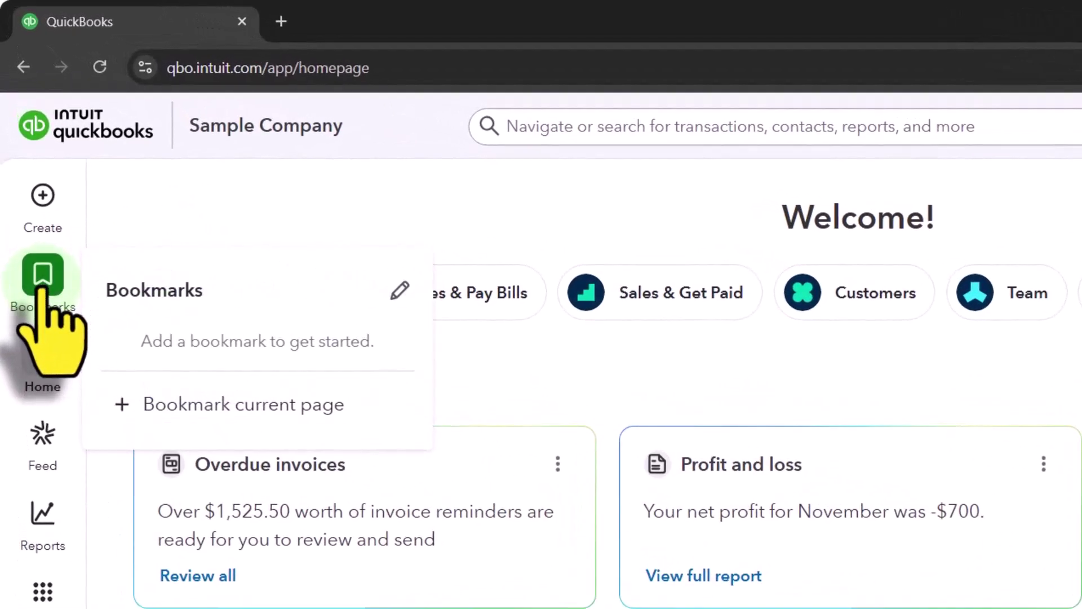
{"action": "left_click", "coordinate": [38, 361]}
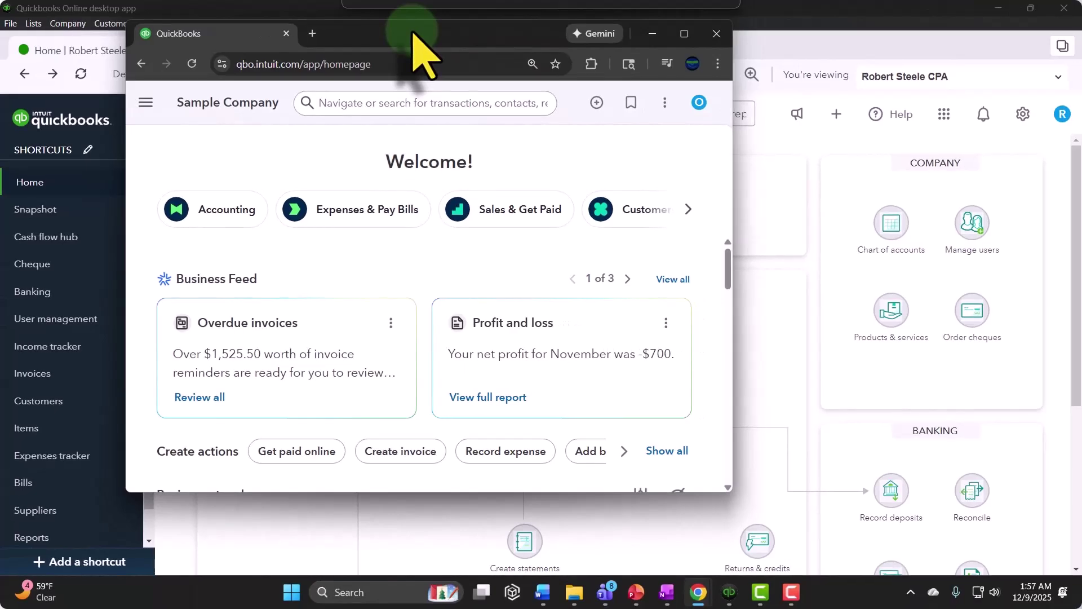
- Maximize the sample company's browser window and compare it with the home page flowchart in the QuickBooks Online desktop app
{"action": "left_click_drag", "start_coordinate": [412, 48], "coordinate": [430, 73]}
{"action": "double_click", "coordinate": [430, 73]}
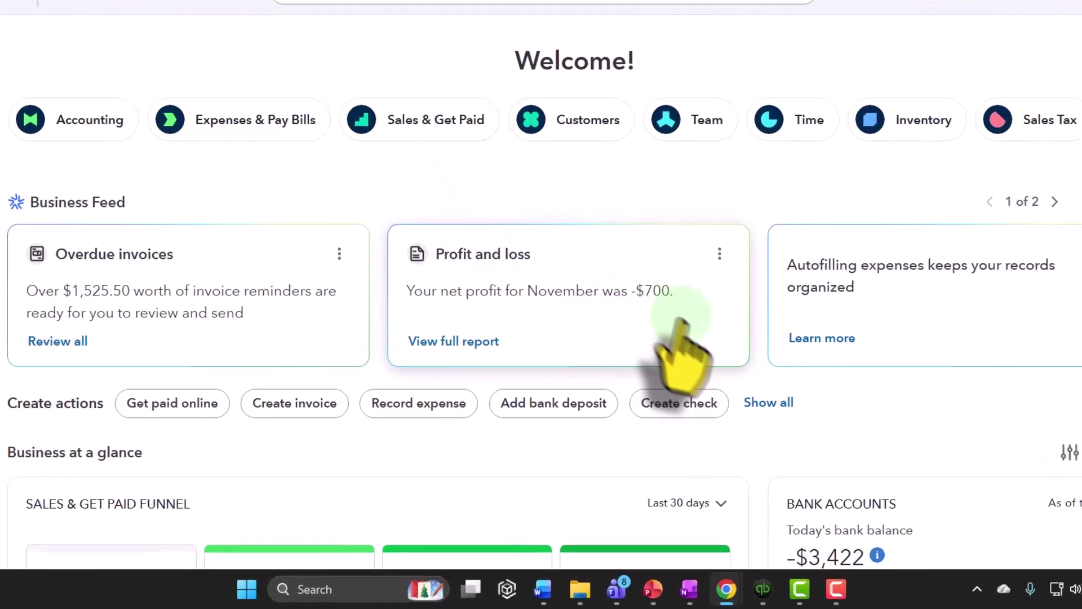
{"action": "left_click", "coordinate": [839, 582]}
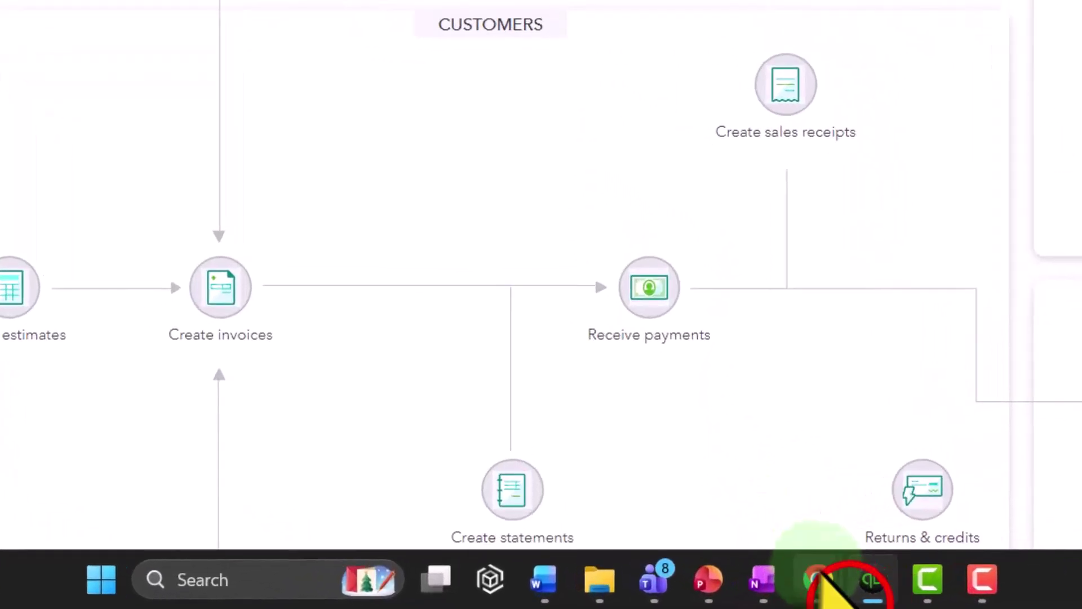
{"action": "left_click", "coordinate": [698, 592]}
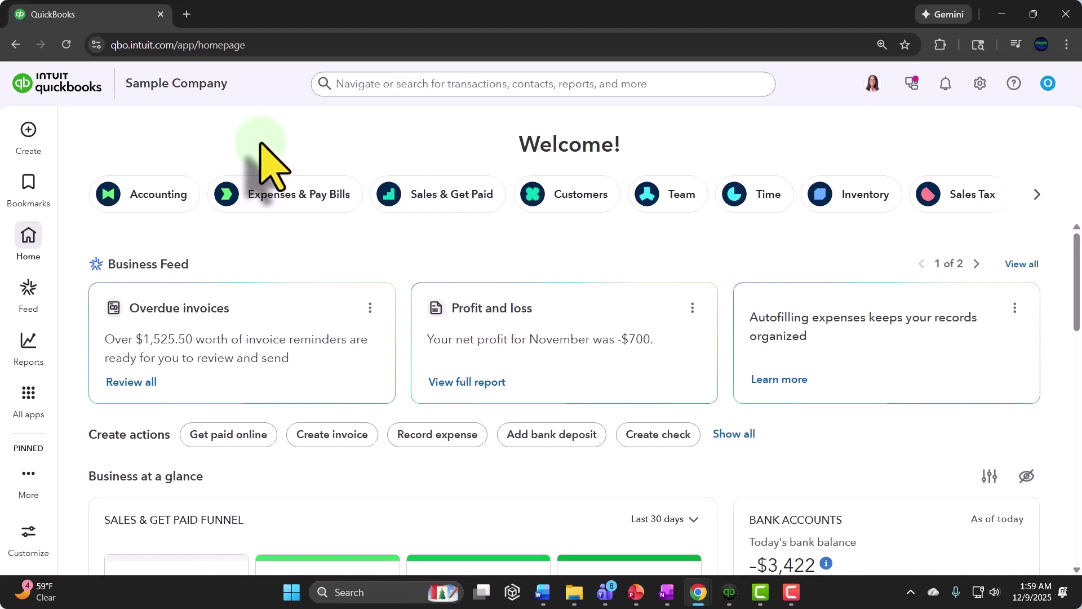
- Duplicate the sample company's browser tab and switch to the duplicate
{"action": "right_click", "coordinate": [127, 15]}
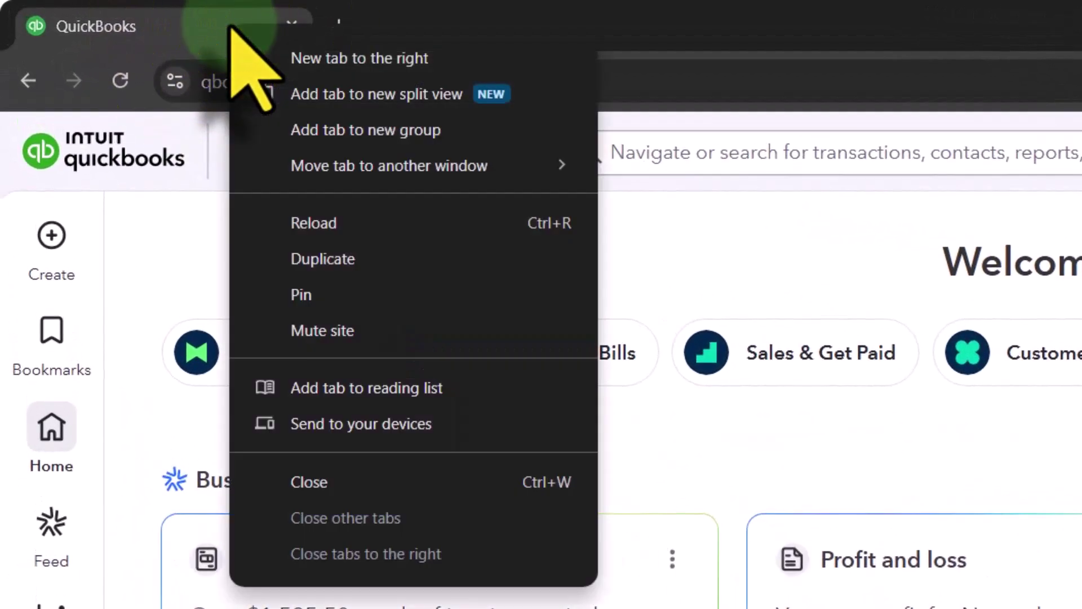
{"action": "left_click", "coordinate": [294, 250]}
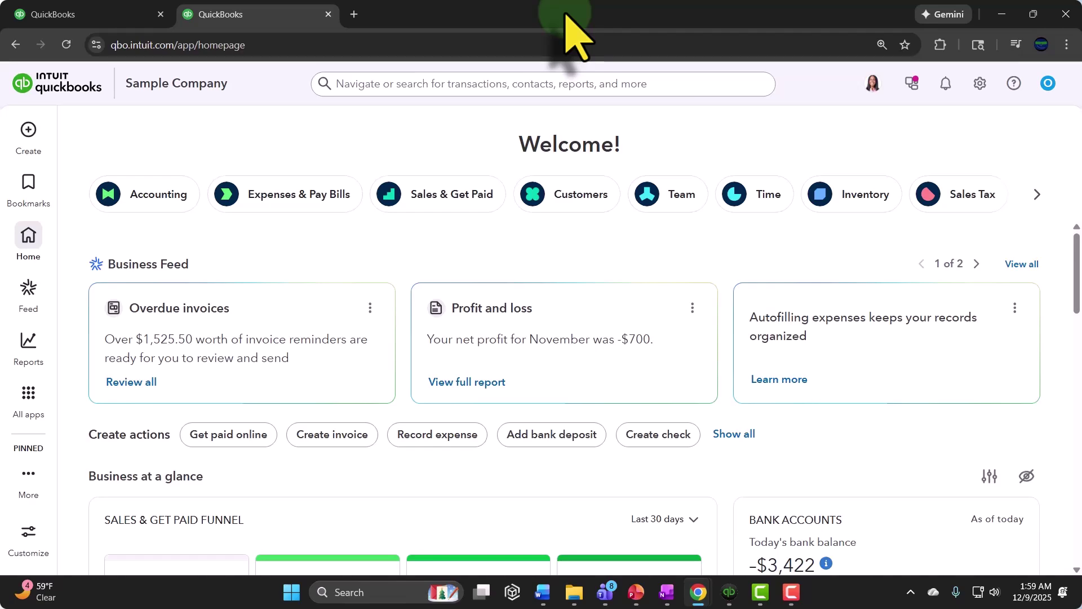
{"action": "left_click", "coordinate": [25, 12]}
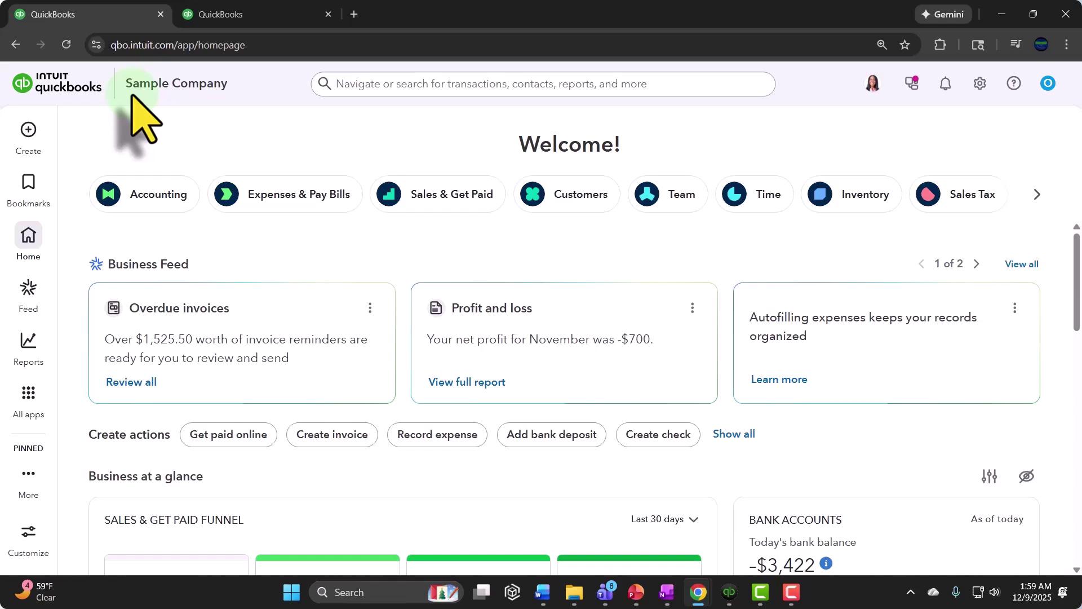
{"action": "left_click", "coordinate": [266, 13]}
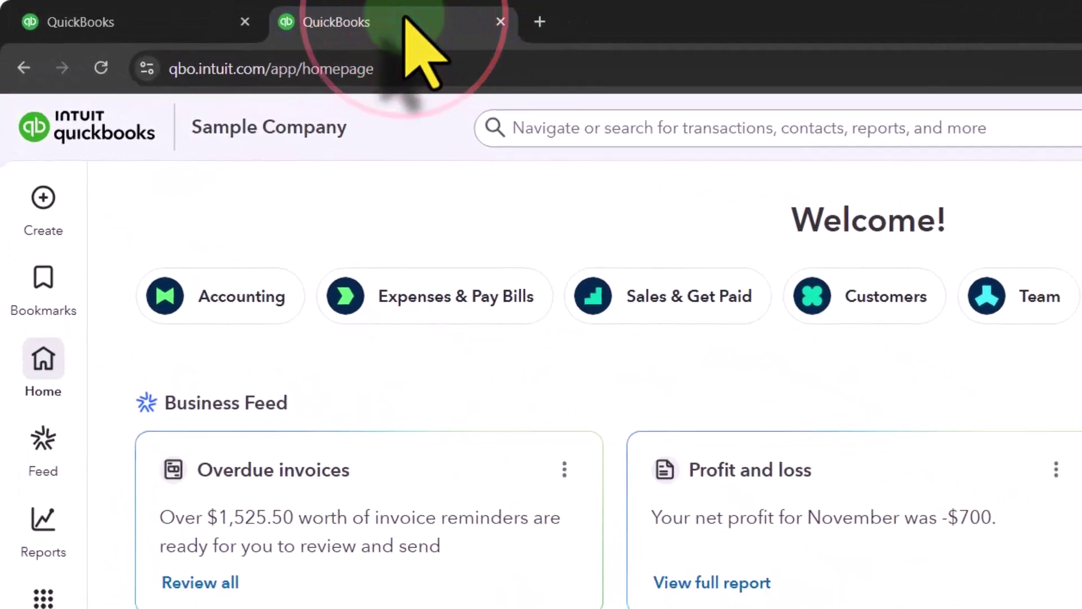
- From the standard reports, open Profit and Loss in a new tab and Balance Sheet in the current tab
{"action": "left_click", "coordinate": [43, 518]}
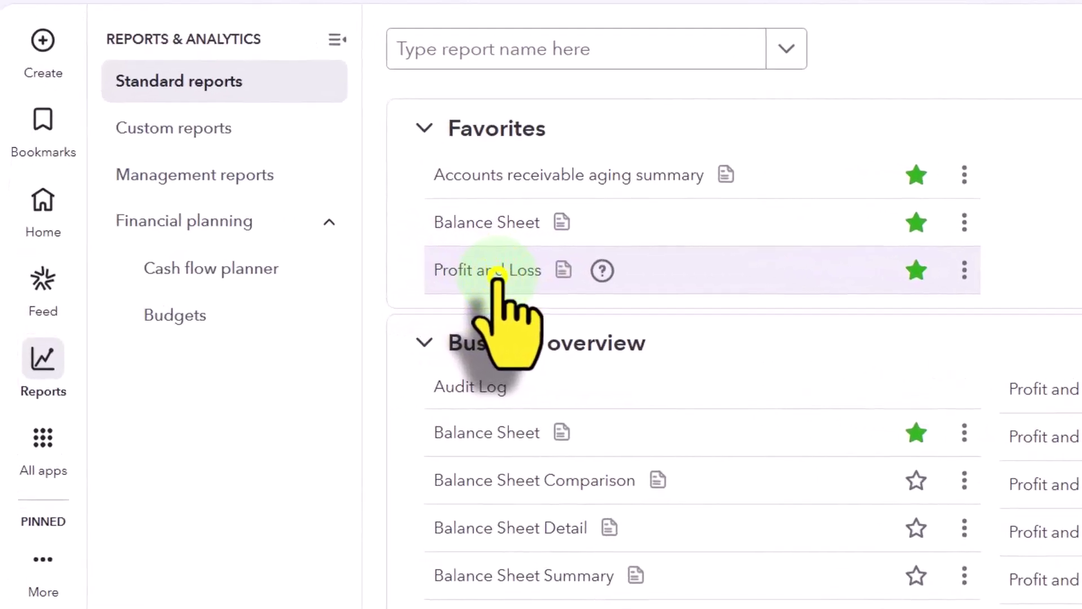
{"action": "right_click", "coordinate": [496, 279]}
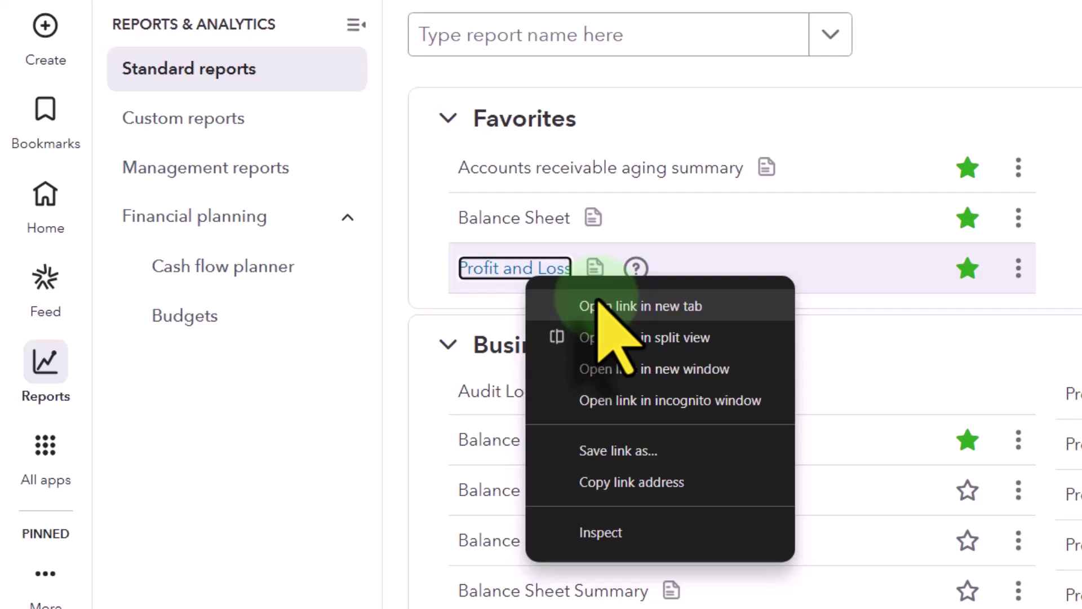
{"action": "left_click", "coordinate": [710, 307]}
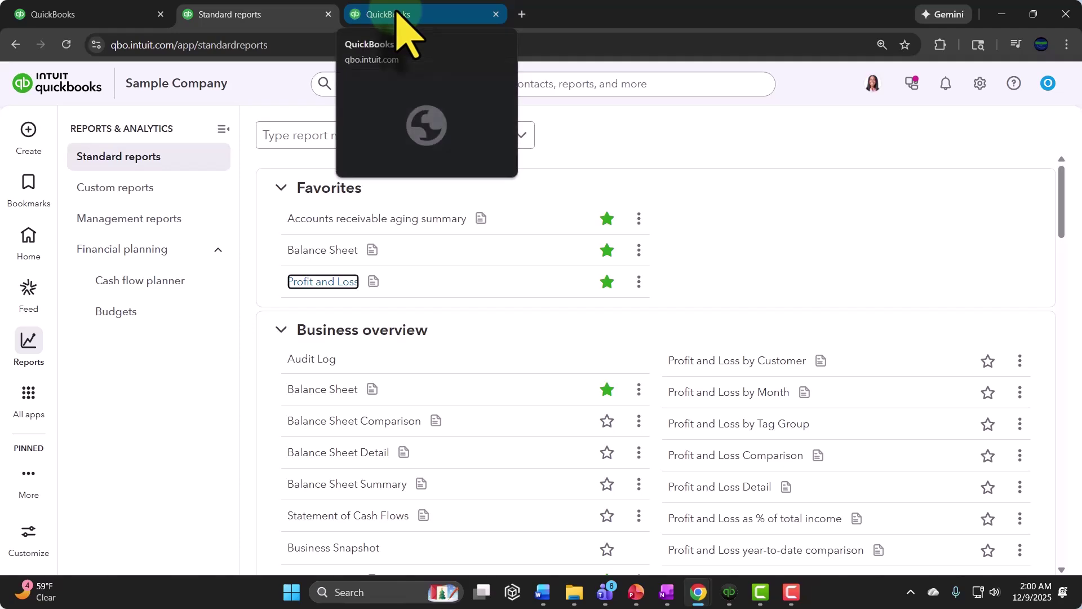
{"action": "left_click", "coordinate": [330, 252]}
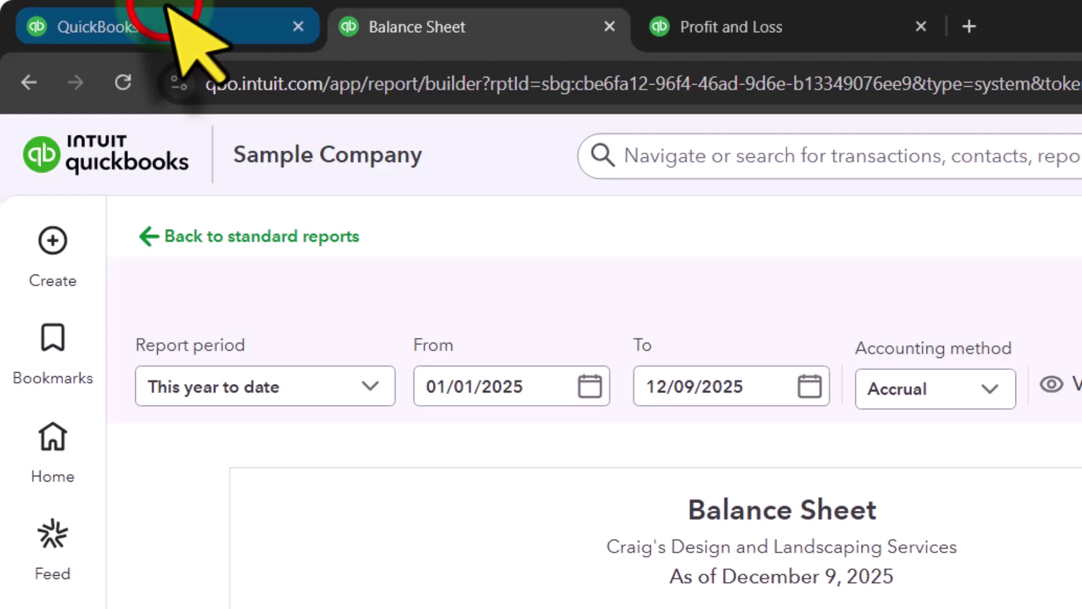
- Return to the home page tab and review the customer, vendor, team and other forms available for creation
{"action": "left_click", "coordinate": [53, 14]}
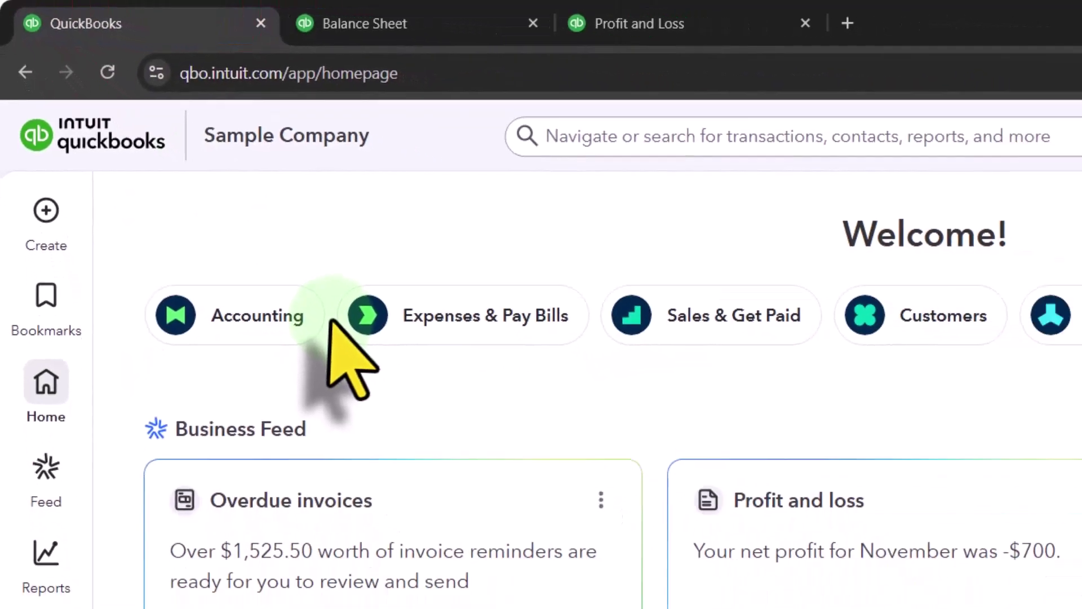
{"action": "left_click", "coordinate": [47, 213]}
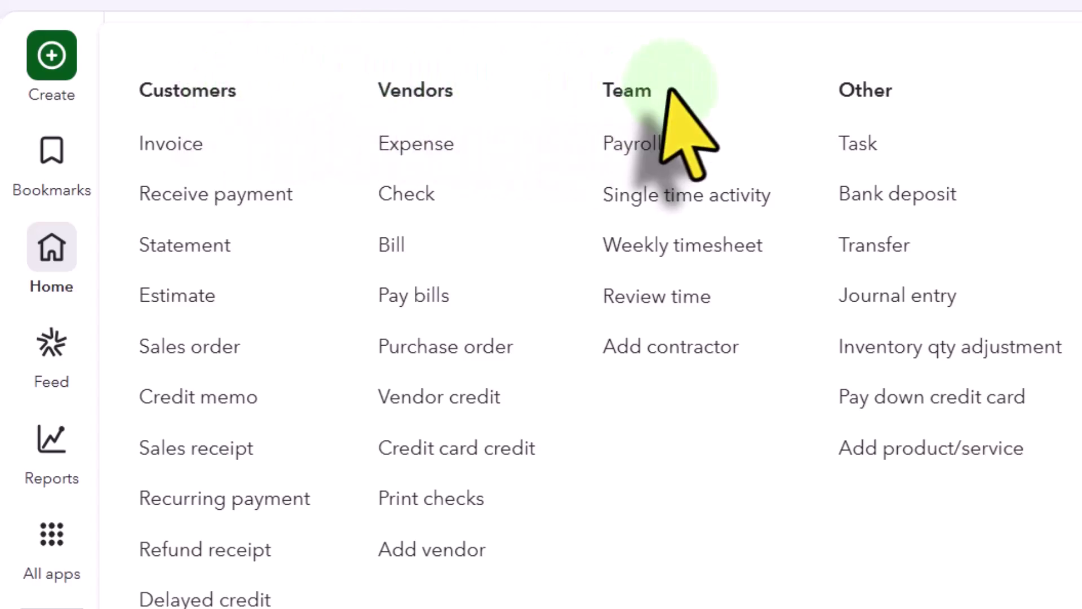
- Close the Insights on the Balance Sheet and Profit and Loss reports, dismissing the Smarter reports with AI tip
{"action": "left_click", "coordinate": [276, 19]}
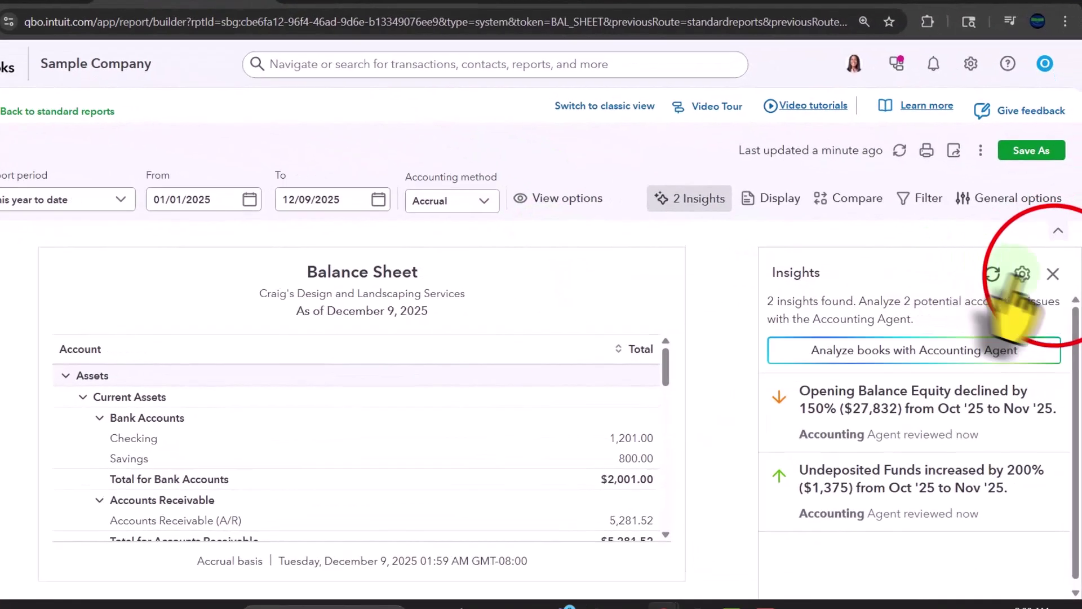
{"action": "left_click", "coordinate": [1056, 276]}
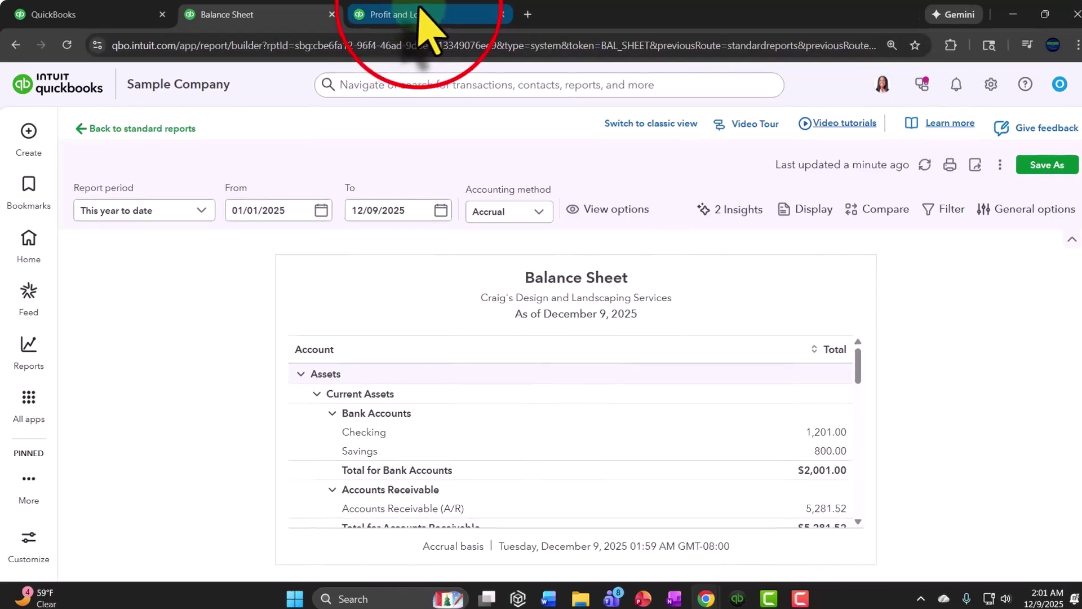
{"action": "left_click", "coordinate": [420, 14]}
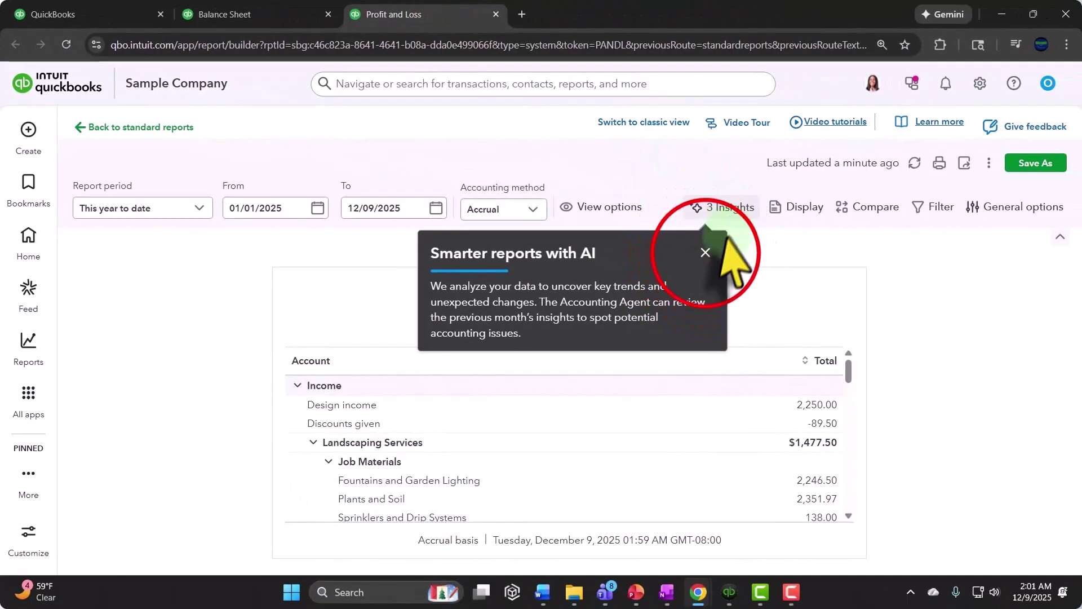
{"action": "left_click", "coordinate": [705, 252]}
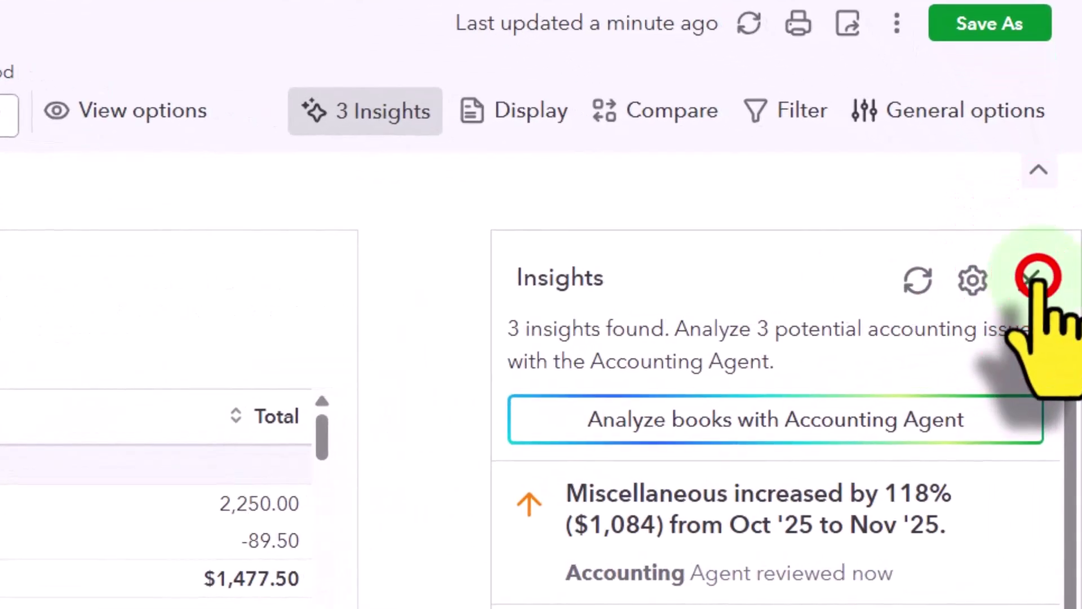
{"action": "left_click", "coordinate": [1037, 277]}
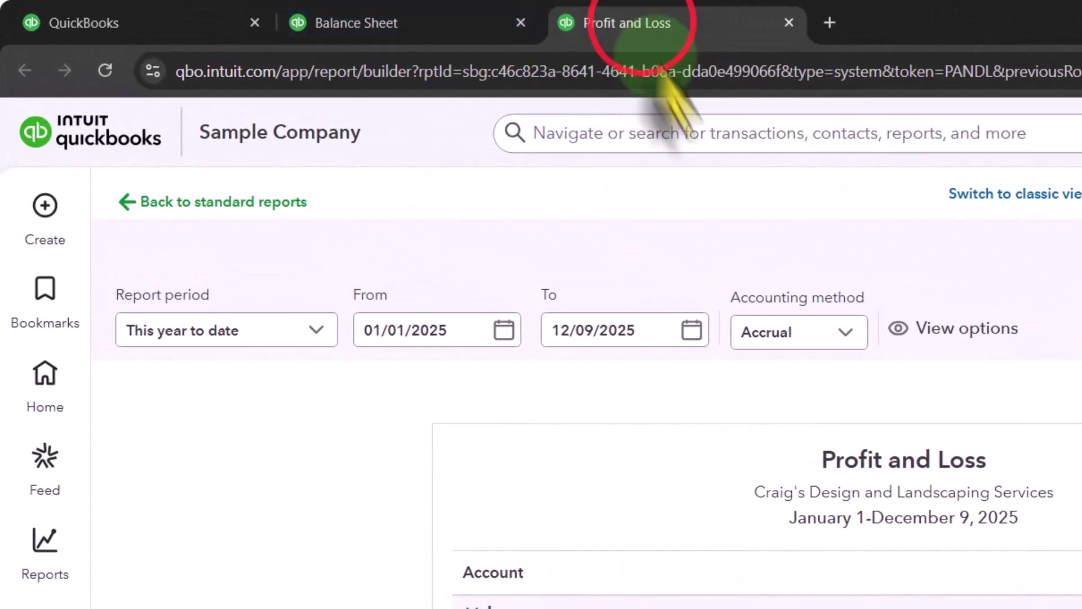
- Detach the Profit and Loss report's tab into its own browser window
{"action": "left_click_drag", "start_coordinate": [659, 76], "coordinate": [1046, 119]}
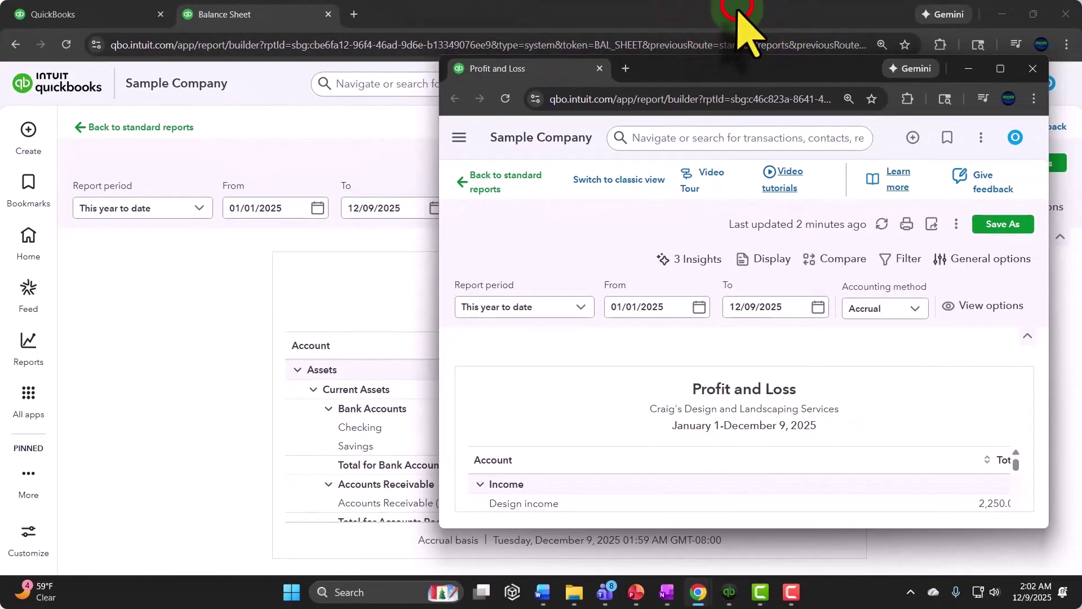
- Place the Balance Sheet and Profit and Loss windows side by side, and show the home page next to Profit and Loss
{"action": "left_click_drag", "start_coordinate": [739, 17], "coordinate": [9, 87]}
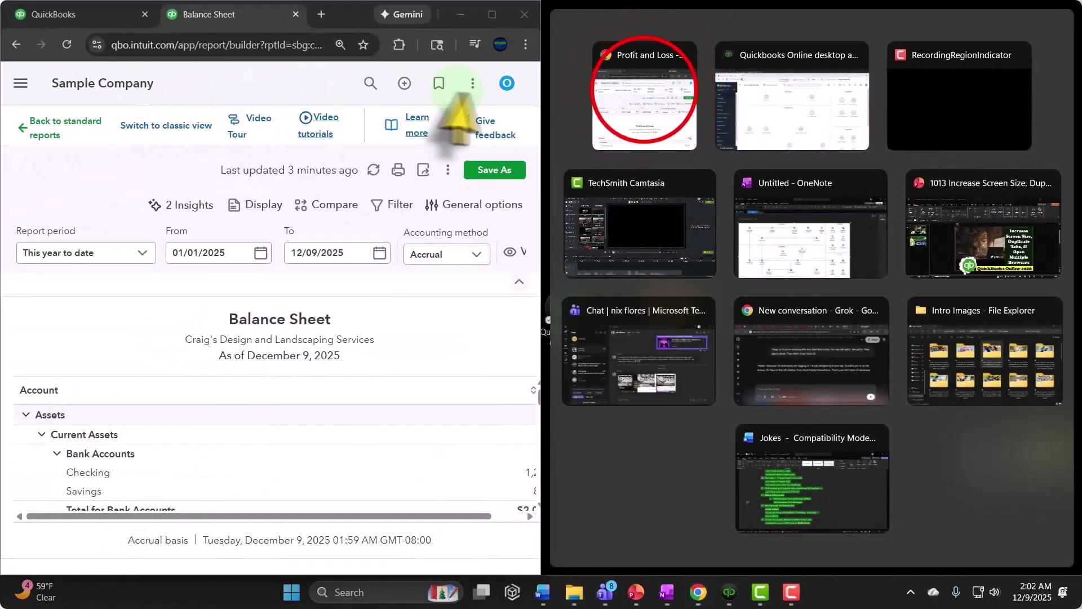
{"action": "left_click", "coordinate": [645, 98]}
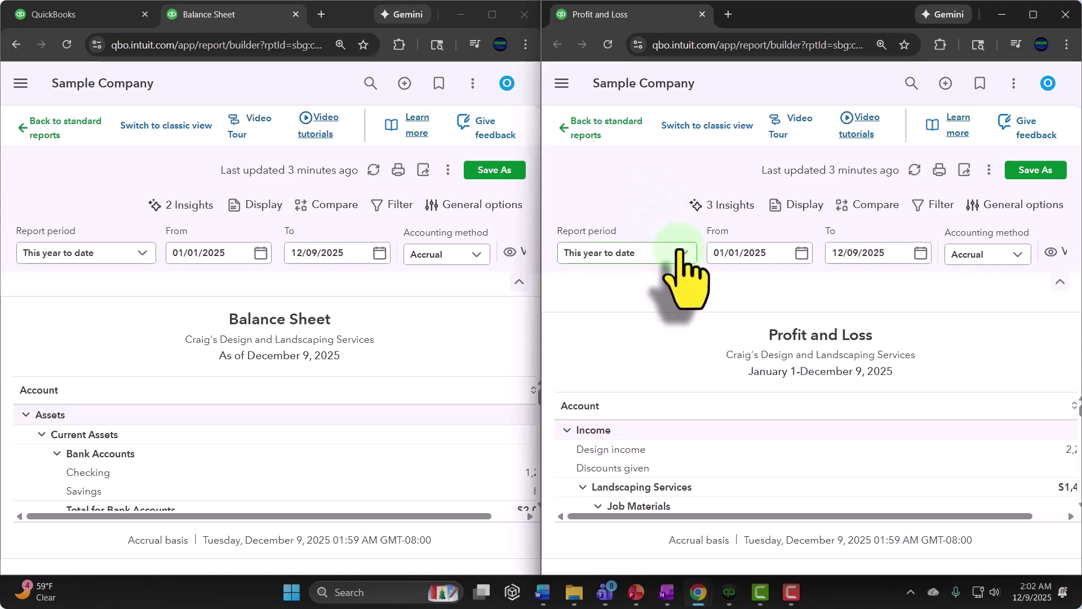
{"action": "left_click", "coordinate": [85, 14]}
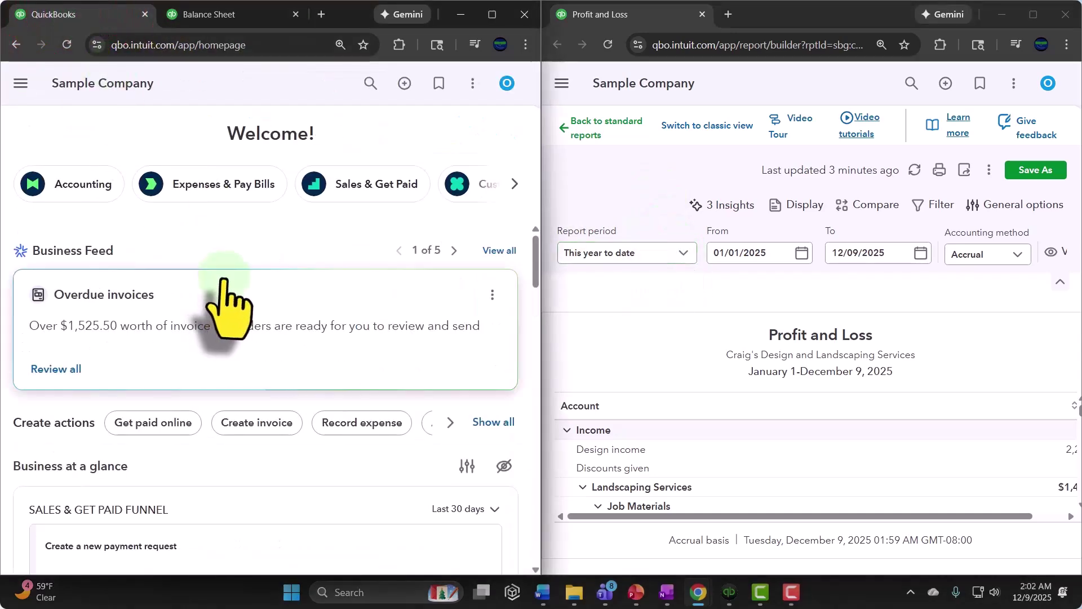
{"action": "scroll", "coordinate": [231, 270], "scroll_direction": "down", "scroll_amount": 5}
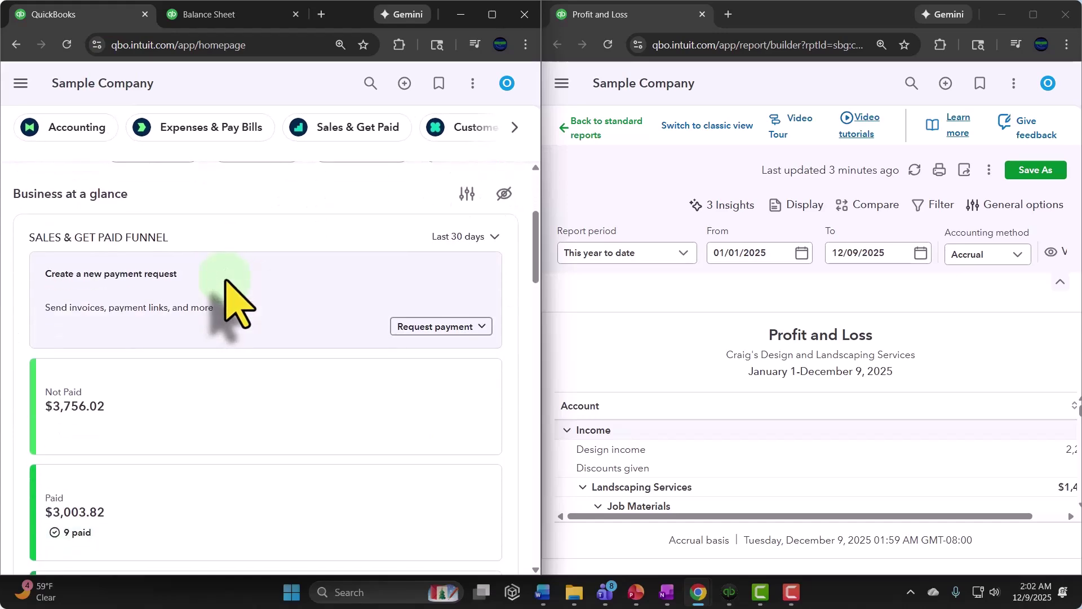
{"action": "scroll", "coordinate": [228, 293], "scroll_direction": "up", "scroll_amount": 5}
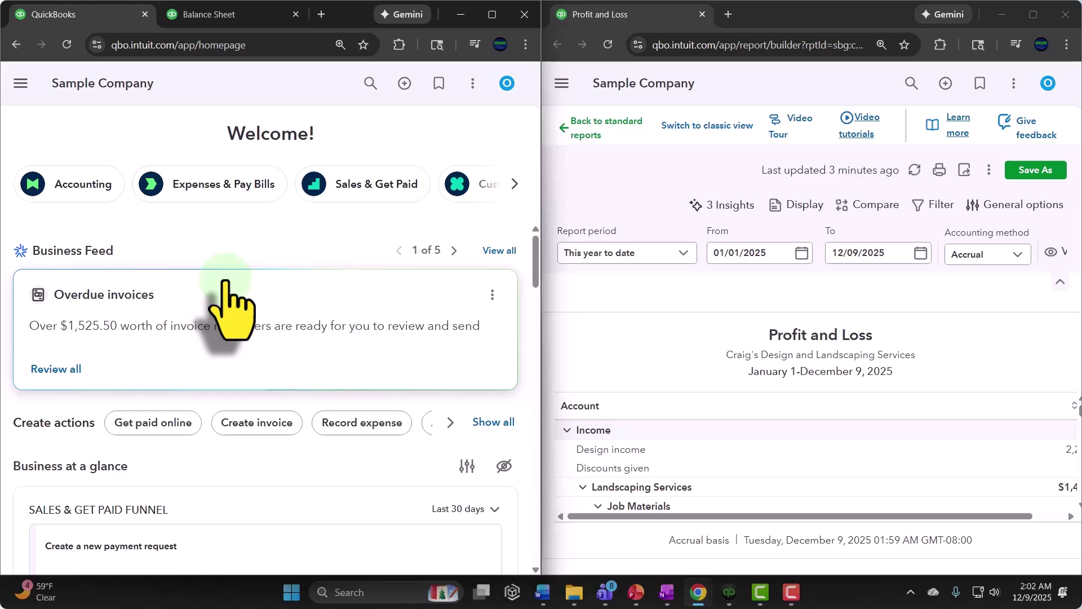
- Merge the Profit and Loss tab back into the main browser window after Balance Sheet and maximize the window
{"action": "left_click_drag", "start_coordinate": [628, 19], "coordinate": [192, 25]}
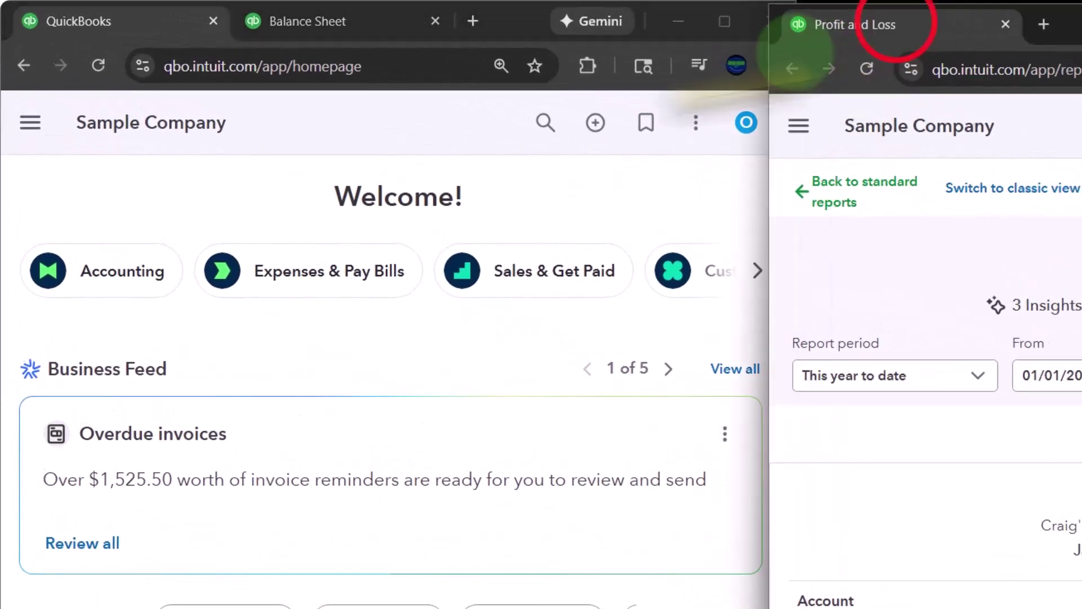
{"action": "left_click_drag", "start_coordinate": [284, 37], "coordinate": [394, 20]}
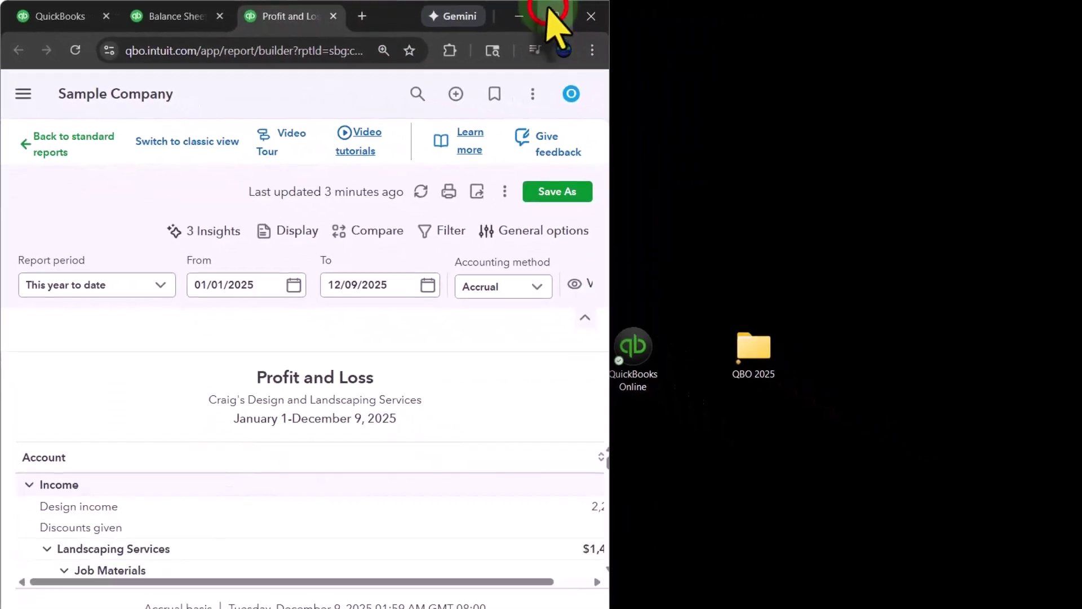
{"action": "left_click", "coordinate": [725, 22]}
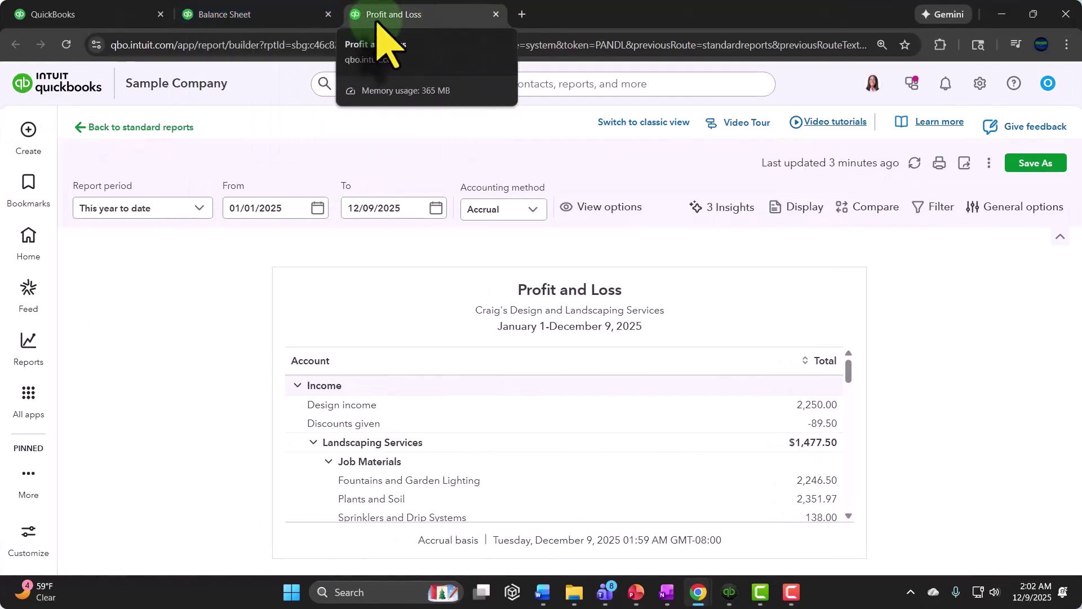
- Enlarge the Profit and Loss page to 150% and collapse the report's options header to give the rows more room
{"action": "left_click", "coordinate": [174, 292]}
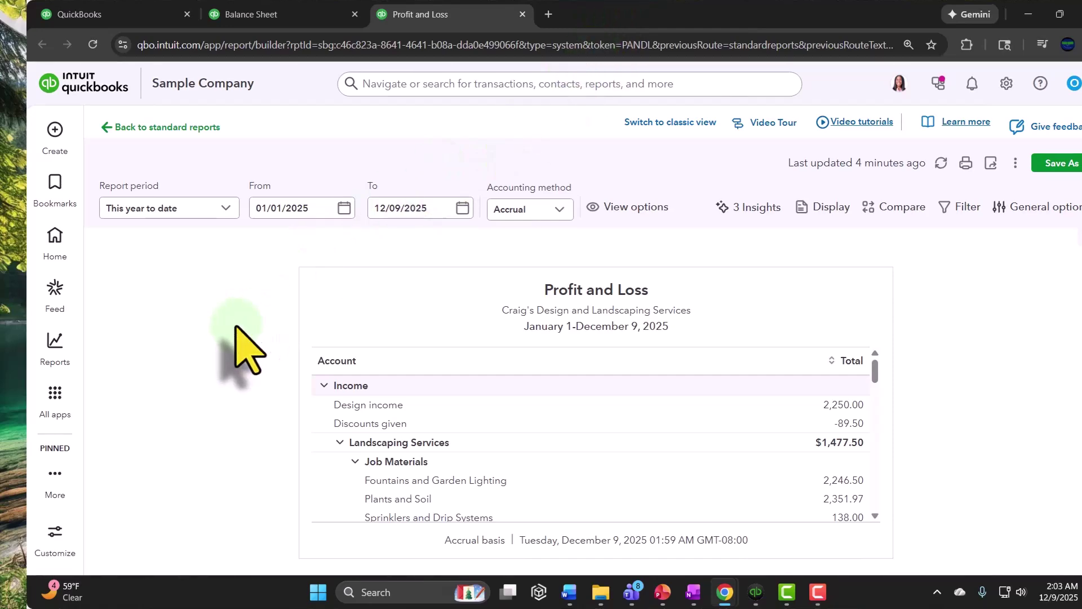
{"action": "key", "text": "ctrl+plus"}
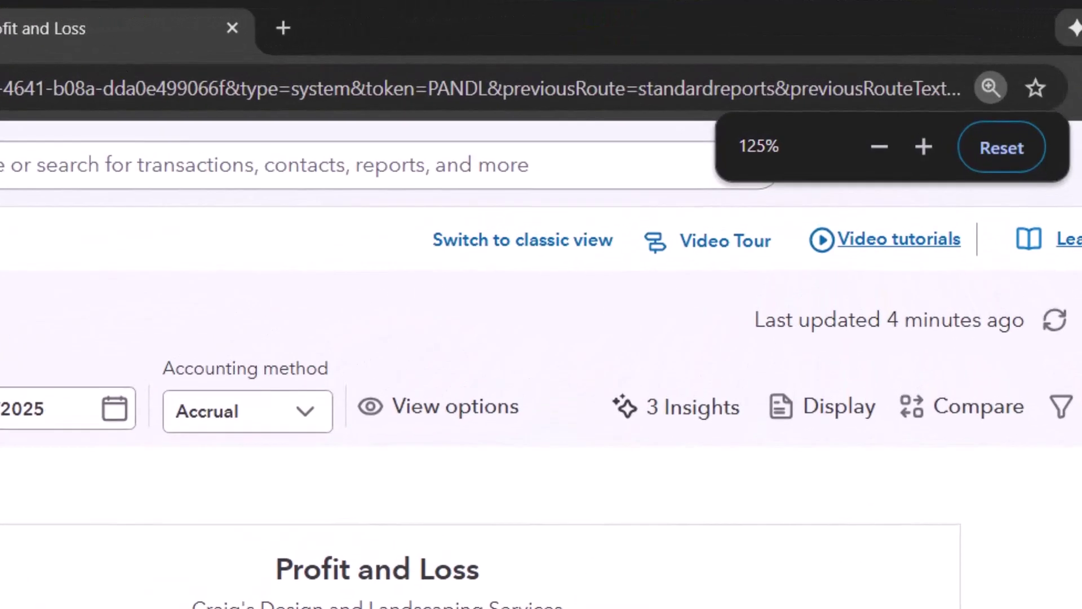
{"action": "key", "text": "ctrl+plus"}
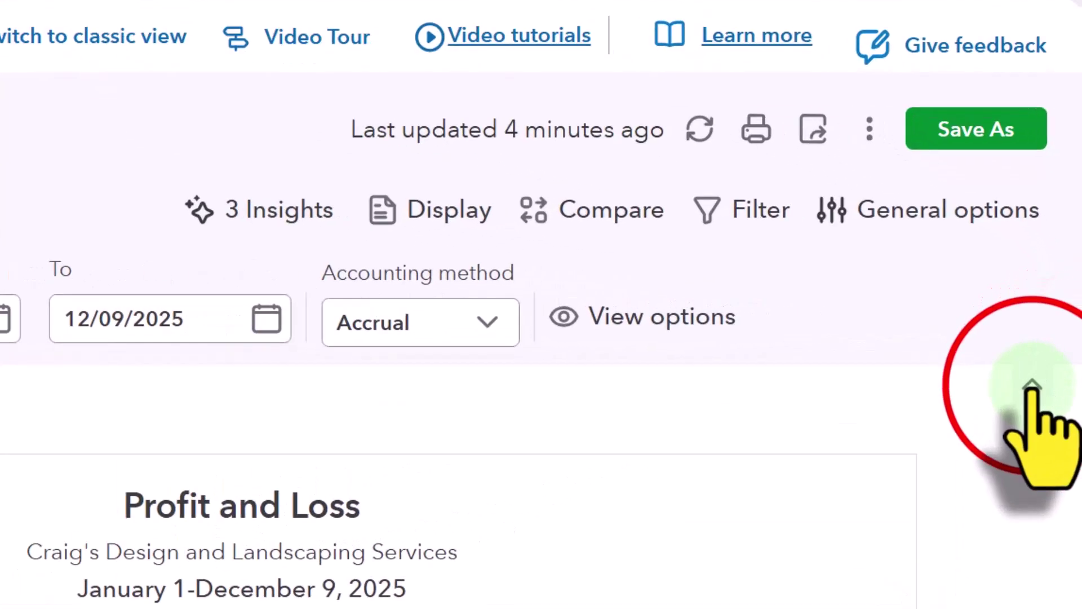
{"action": "left_click", "coordinate": [1052, 353]}
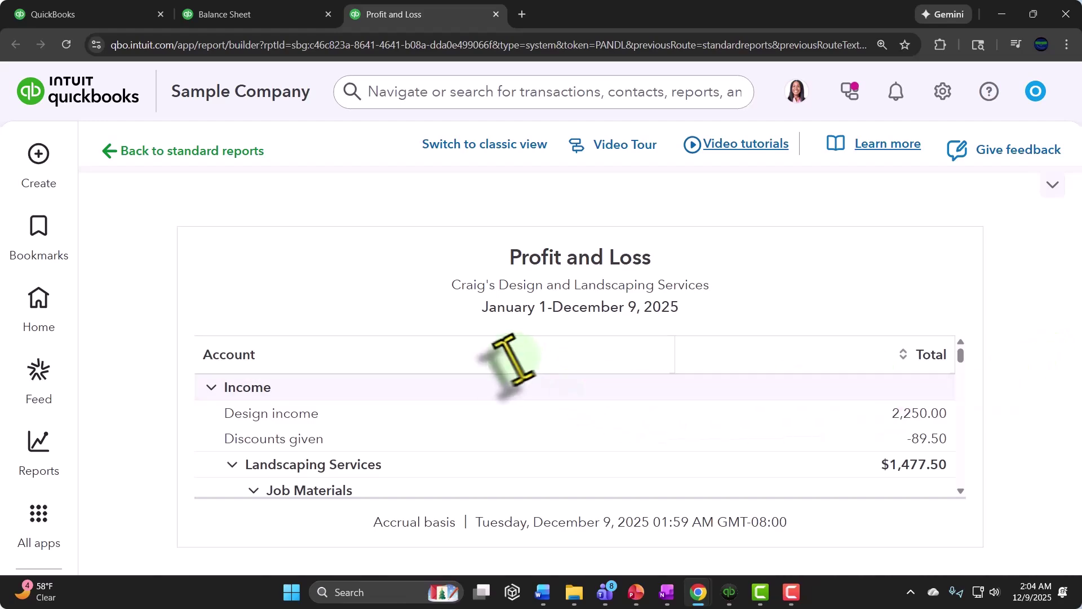
{"action": "scroll", "coordinate": [623, 447], "scroll_direction": "down", "scroll_amount": 3}
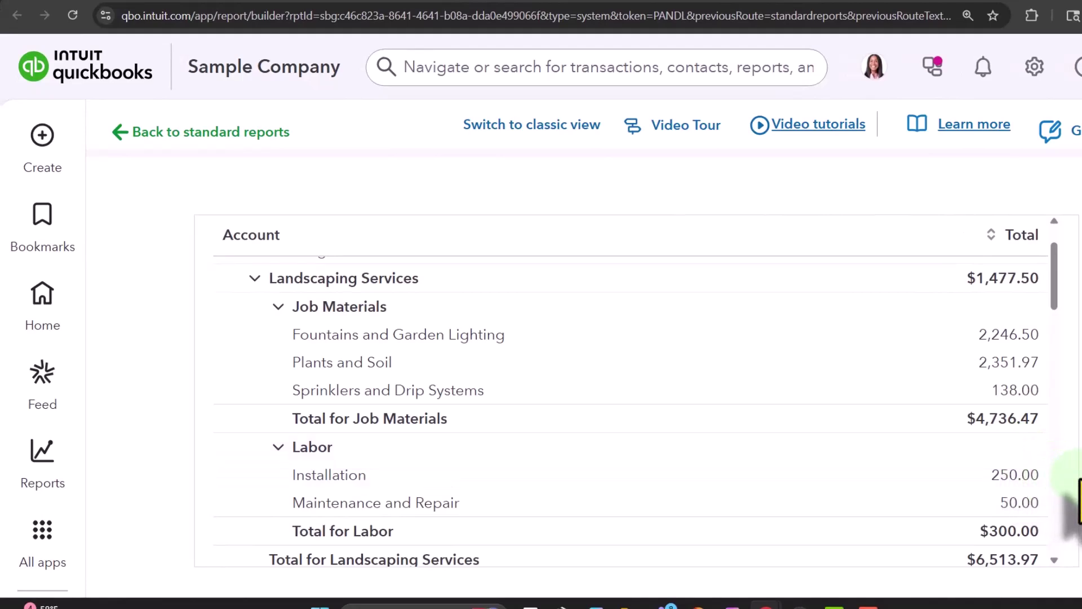
- Enlarge the Profit and Loss page to 175%, and reduce its zoom to 100%
{"action": "key", "text": "ctrl+plus"}
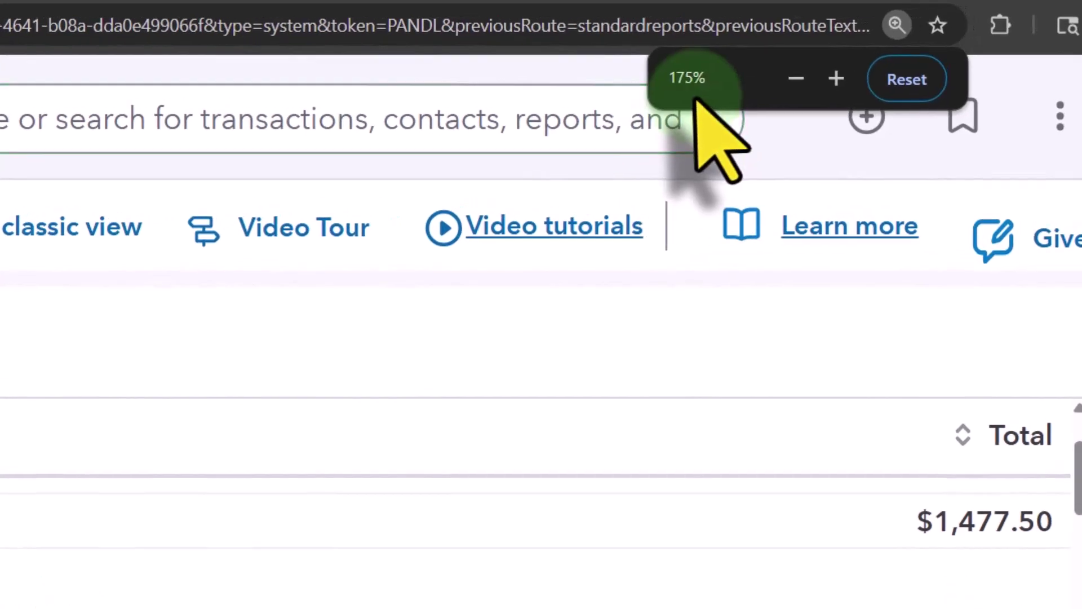
{"action": "key", "text": "ctrl+minus"}
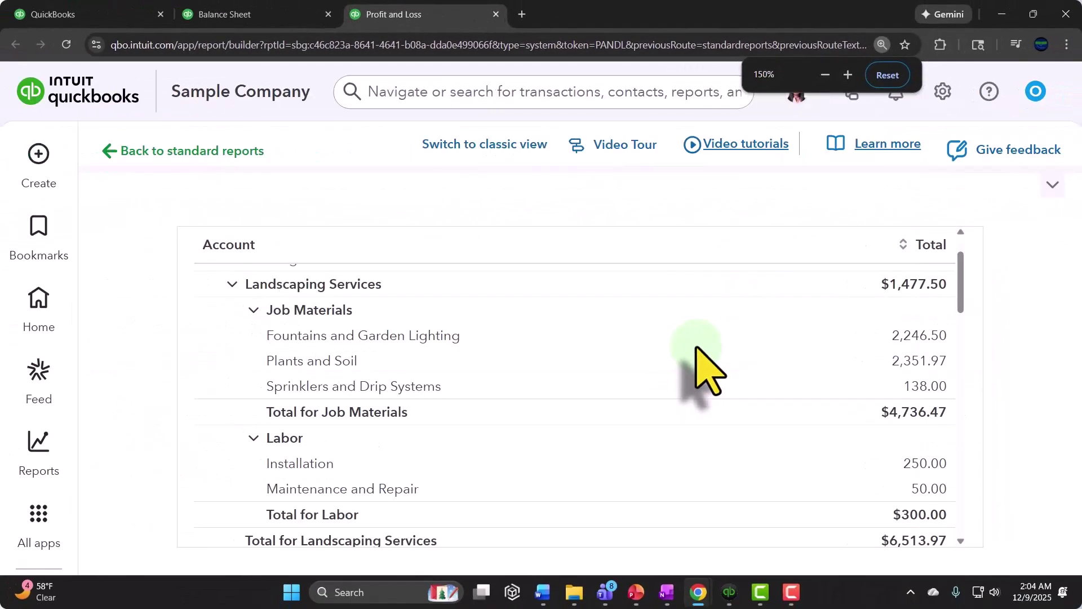
{"action": "key", "text": "ctrl+minus"}
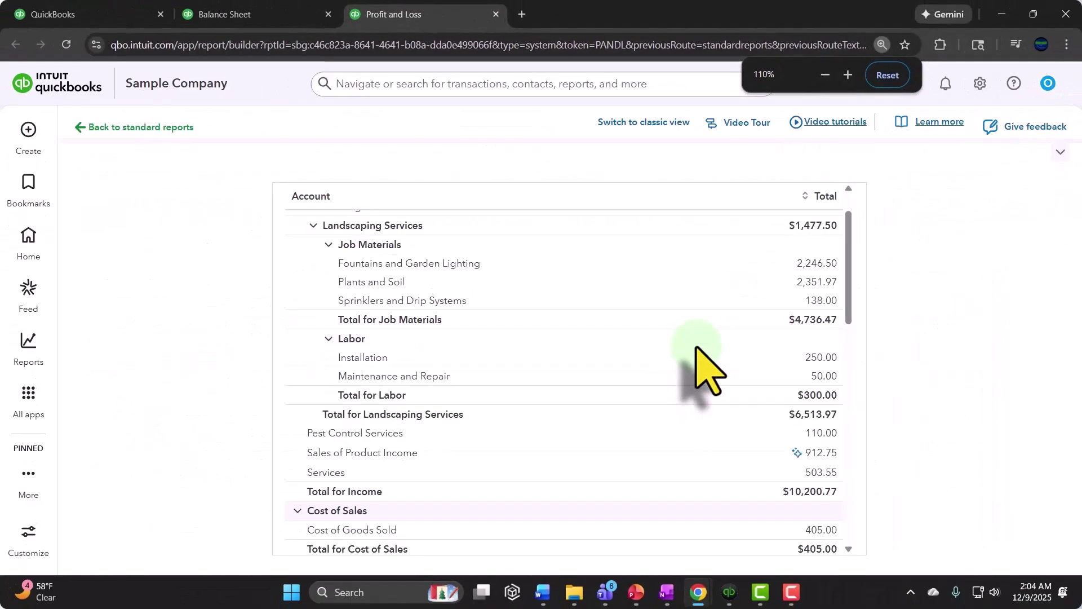
{"action": "key", "text": "ctrl+minus"}
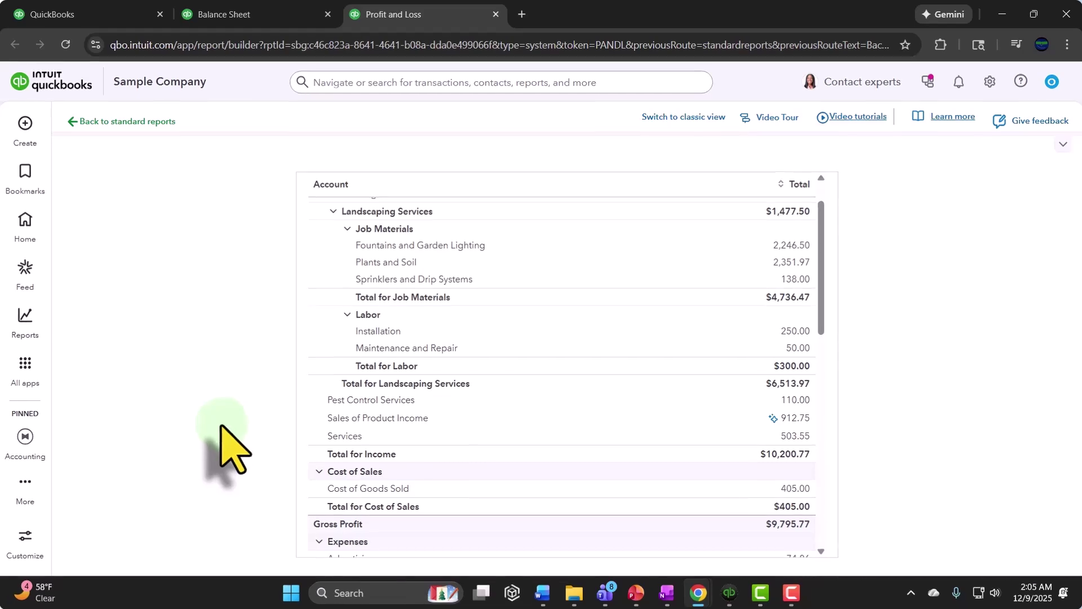
- Compare the Profit and Loss page at 150% zoom with its size at 100%
{"action": "key", "text": "ctrl+plus"}
{"action": "key", "text": "ctrl+plus"}
{"action": "key", "text": "ctrl+plus"}
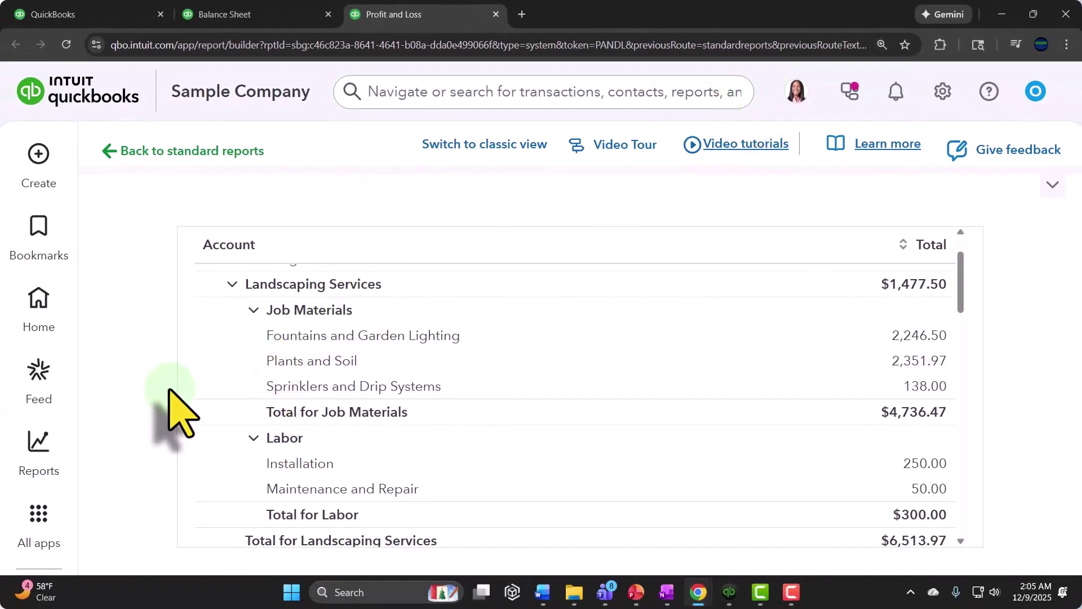
{"action": "key", "text": "ctrl+minus"}
{"action": "key", "text": "ctrl+minus"}
{"action": "key", "text": "ctrl+minus"}
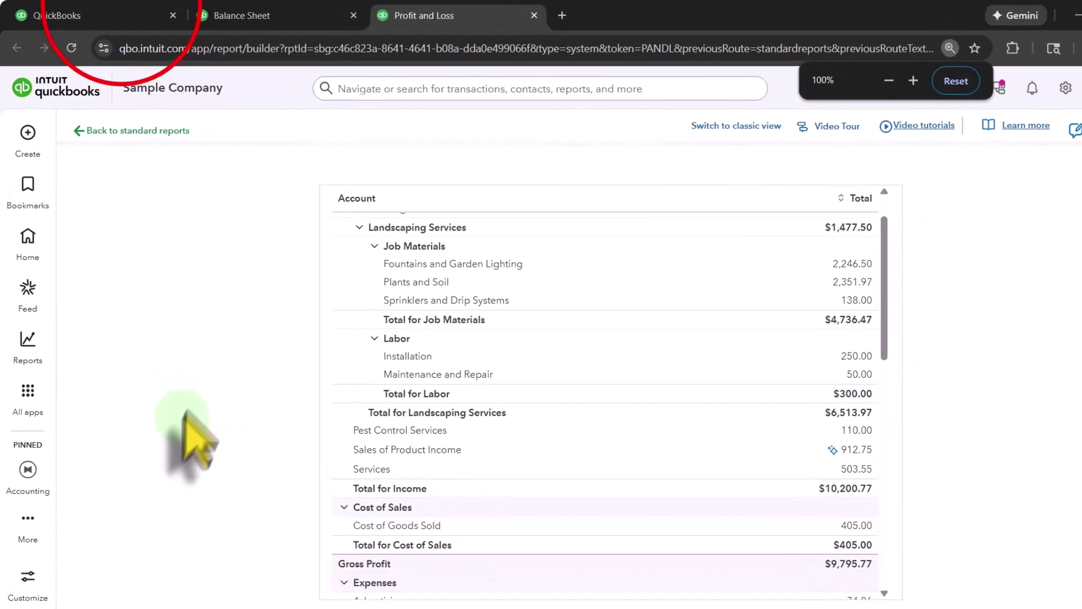
- Return to the home page tab and open a new customer invoice form
{"action": "left_click", "coordinate": [112, 13]}
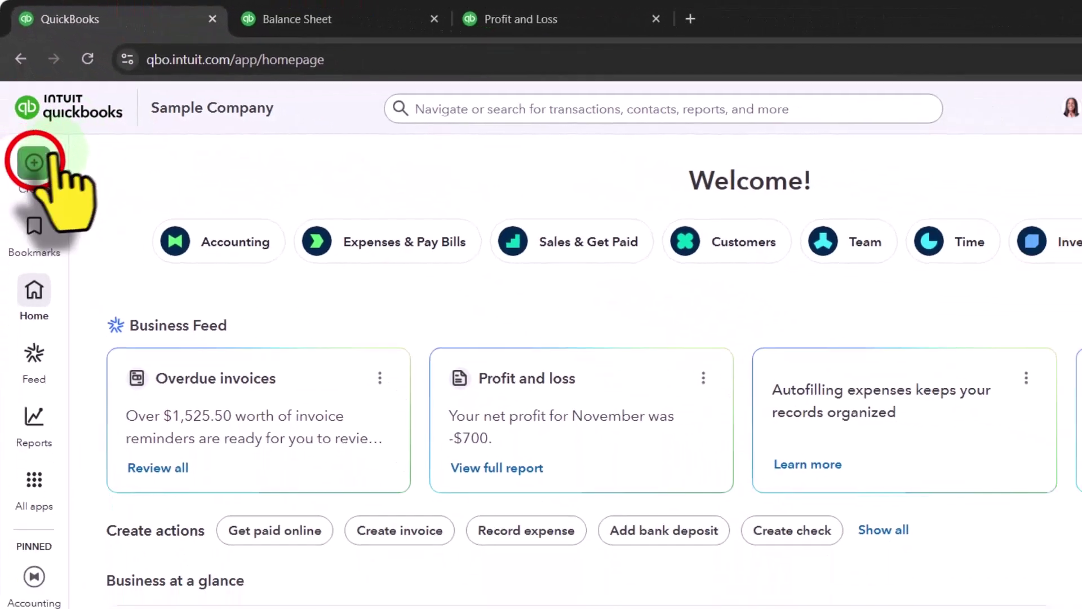
{"action": "left_click", "coordinate": [50, 241]}
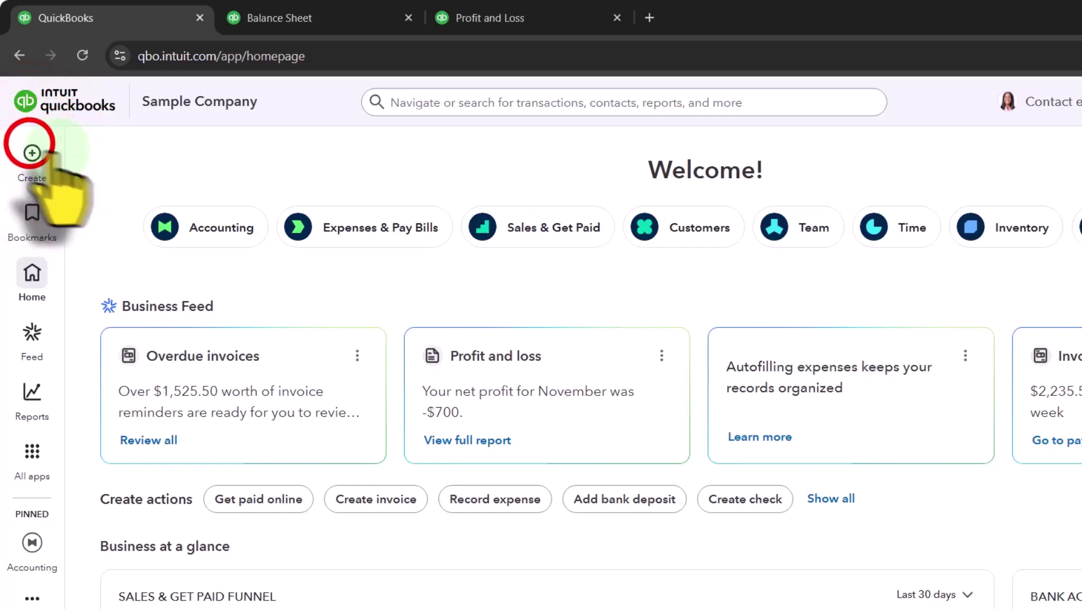
{"action": "left_click", "coordinate": [32, 213]}
{"action": "left_click", "coordinate": [32, 155]}
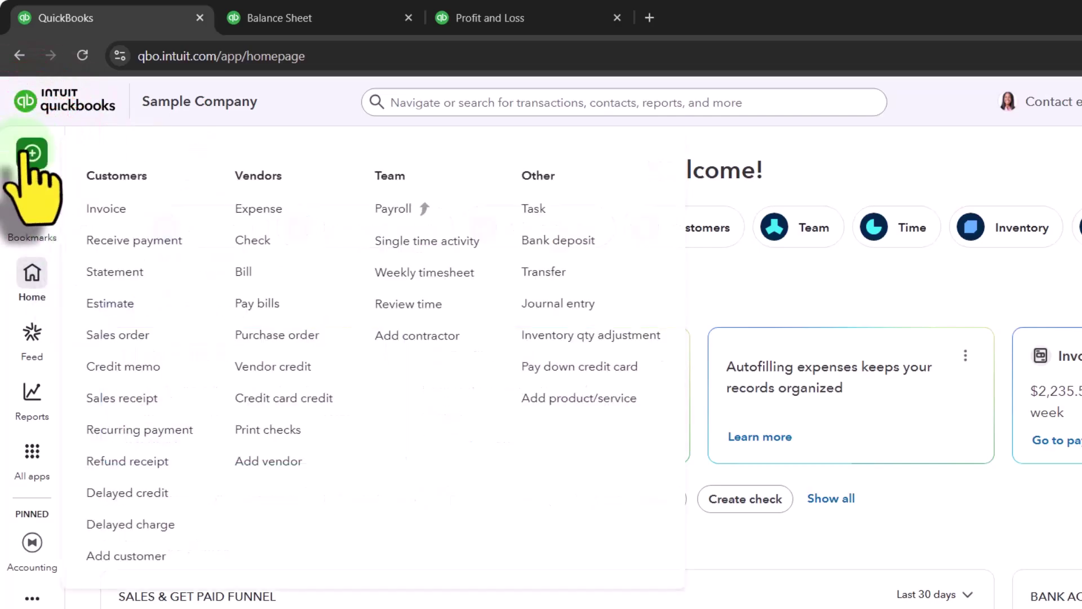
{"action": "left_click", "coordinate": [155, 315]}
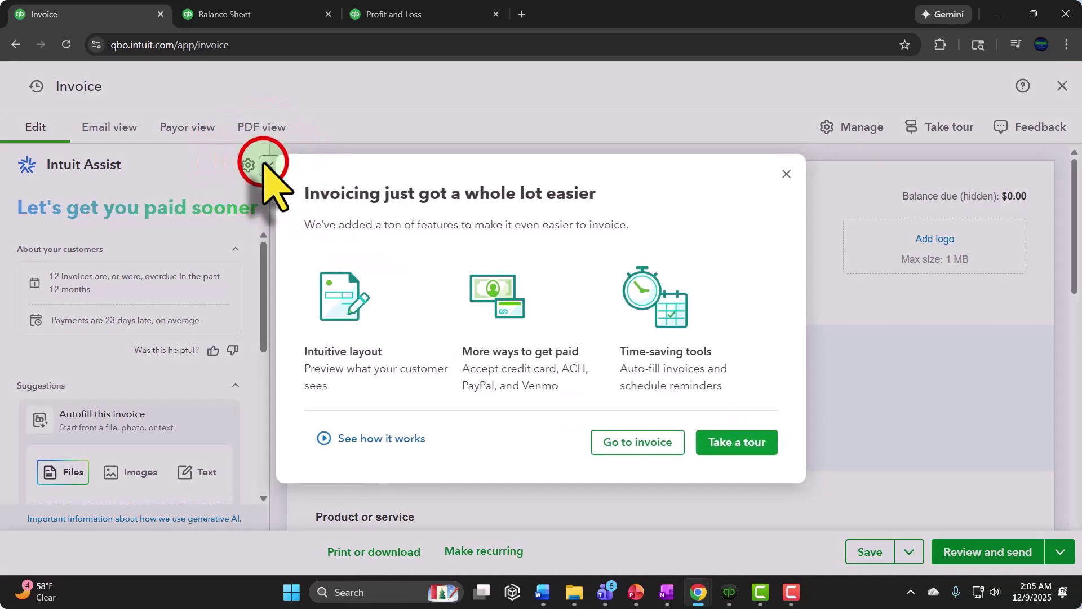
- Dismiss the invoicing introduction message and close the Intuit Assist and Manage invoice panels
{"action": "left_click", "coordinate": [262, 164]}
{"action": "left_click", "coordinate": [269, 165]}
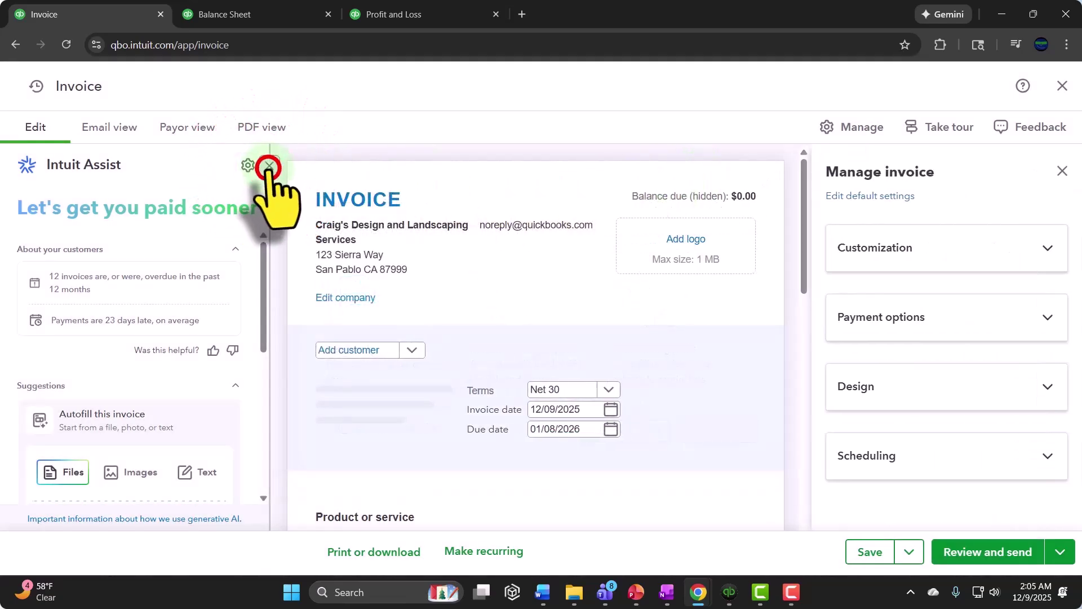
{"action": "left_click", "coordinate": [1062, 171]}
- Enlarge the invoice page to 150% to examine the product or service lines, and return it to 100%
{"action": "key", "text": "ctrl+minus"}
{"action": "key", "text": "ctrl+plus"}
{"action": "key", "text": "ctrl+plus"}
{"action": "key", "text": "ctrl+plus"}
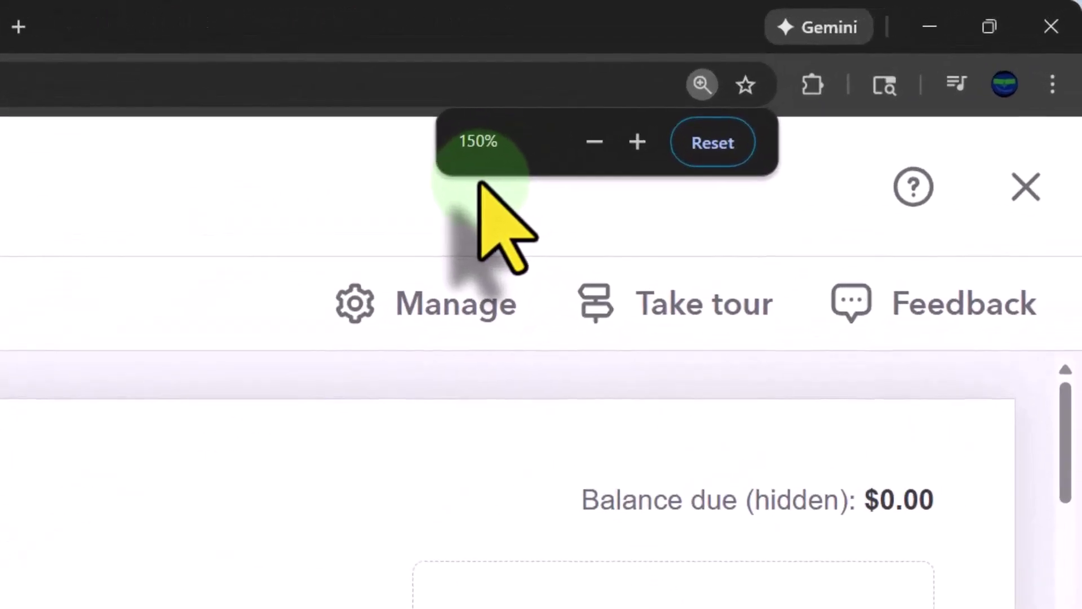
{"action": "scroll", "coordinate": [589, 338], "scroll_direction": "down", "scroll_amount": 6}
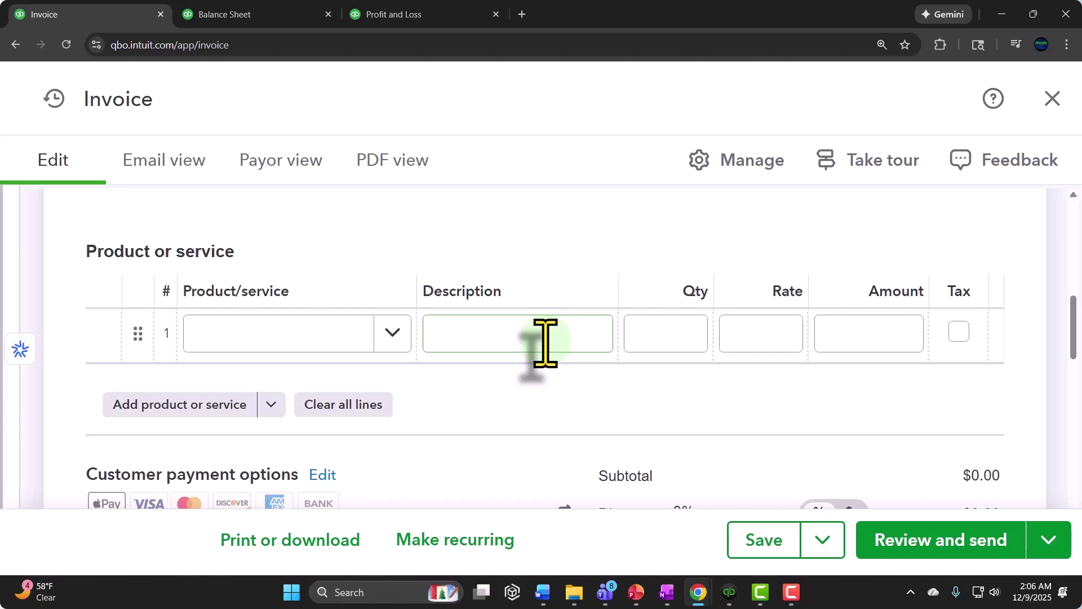
{"action": "key", "text": "ctrl+plus"}
{"action": "key", "text": "ctrl+plus"}
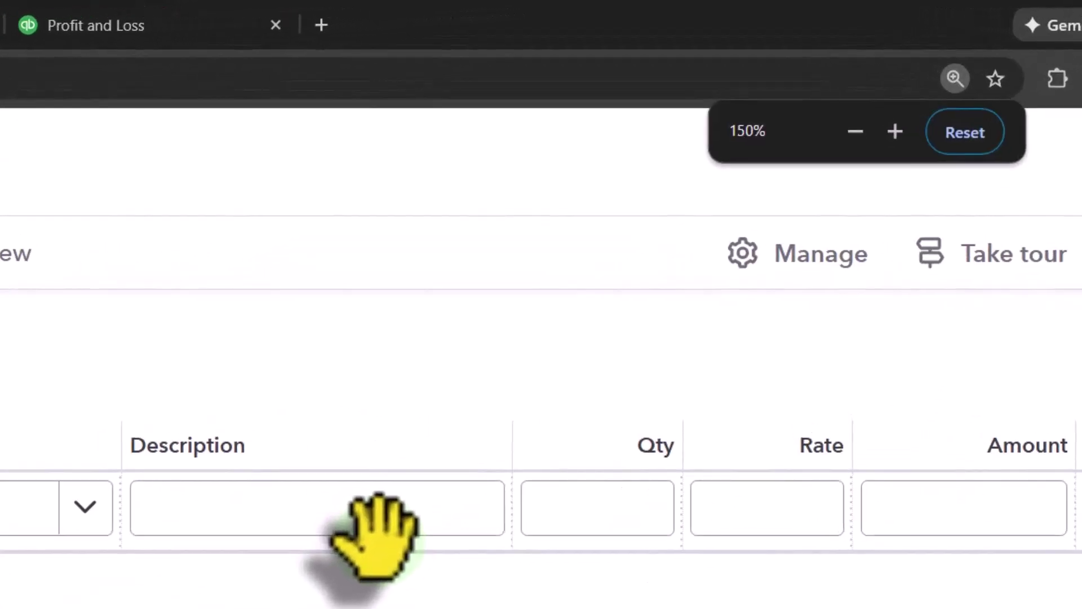
{"action": "key", "text": "ctrl+minus"}
{"action": "key", "text": "ctrl+minus"}
{"action": "key", "text": "ctrl+minus"}
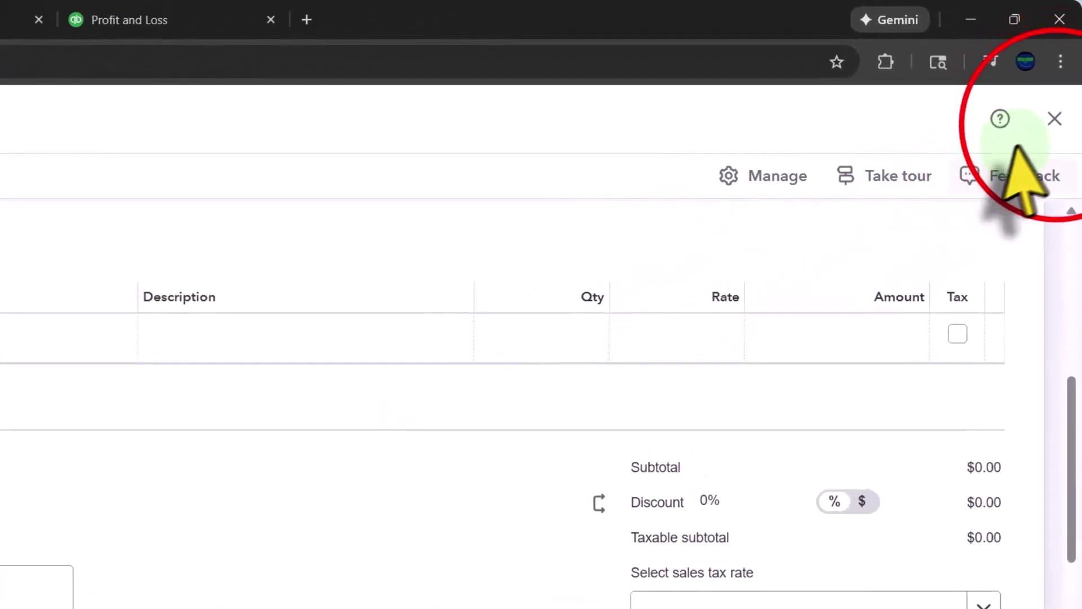
- Leave the invoice without saving it and switch to the Profit and Loss report
{"action": "left_click", "coordinate": [1049, 145]}
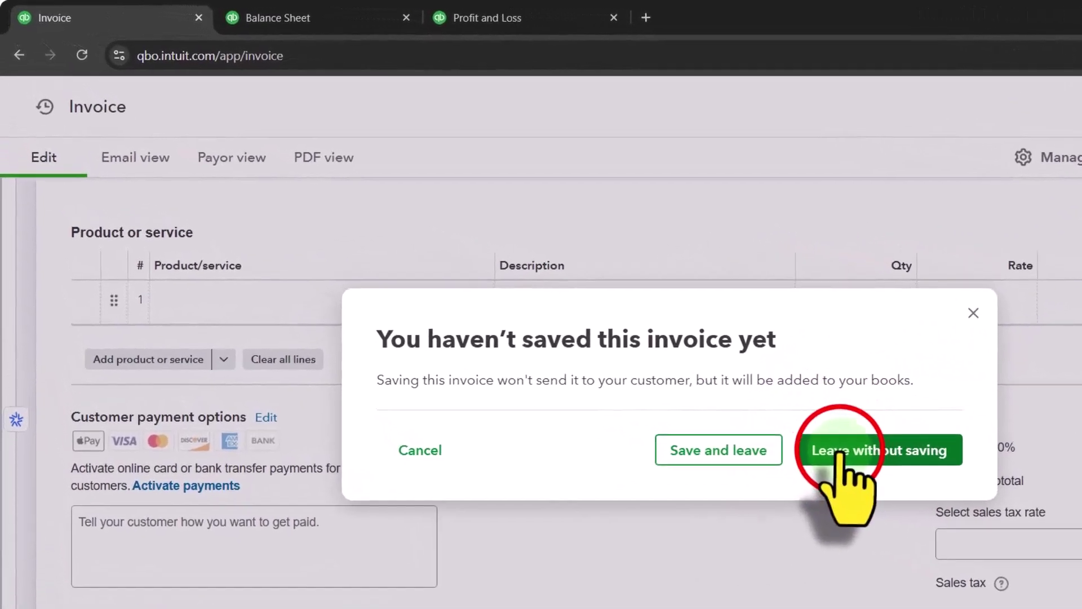
{"action": "left_click", "coordinate": [856, 459]}
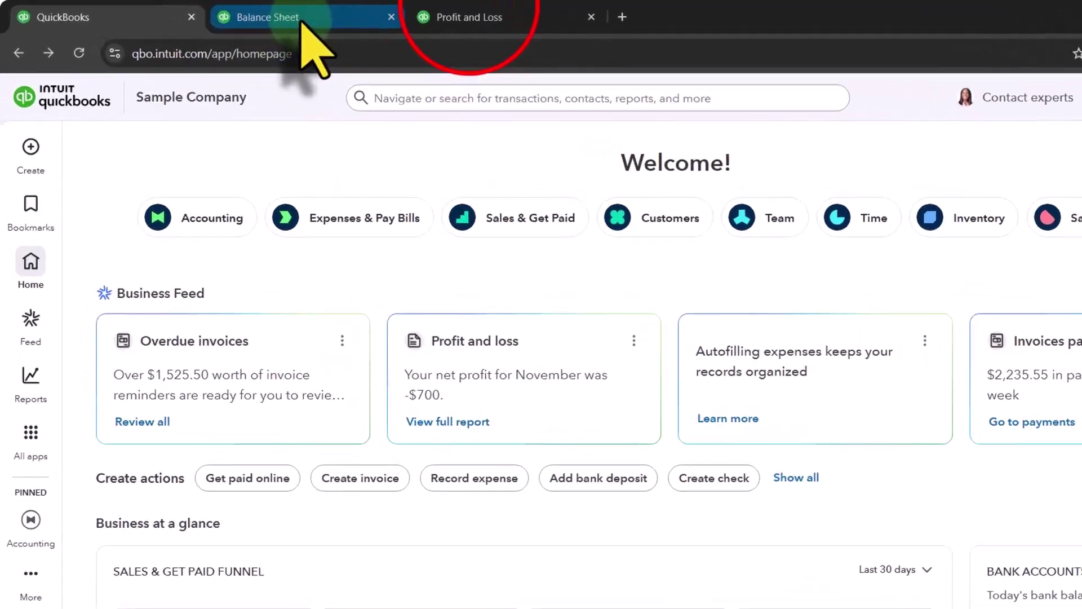
{"action": "left_click_drag", "start_coordinate": [470, 14], "coordinate": [508, 4]}
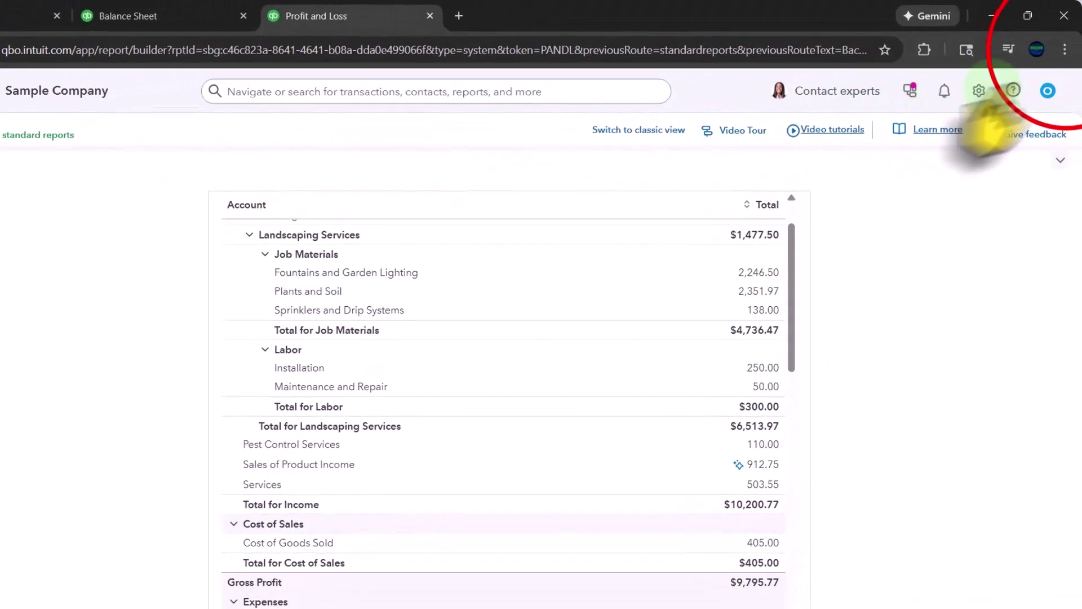
- Open a new Incognito window and search the web for "quickbooks online test drive"
{"action": "left_click", "coordinate": [1065, 50]}
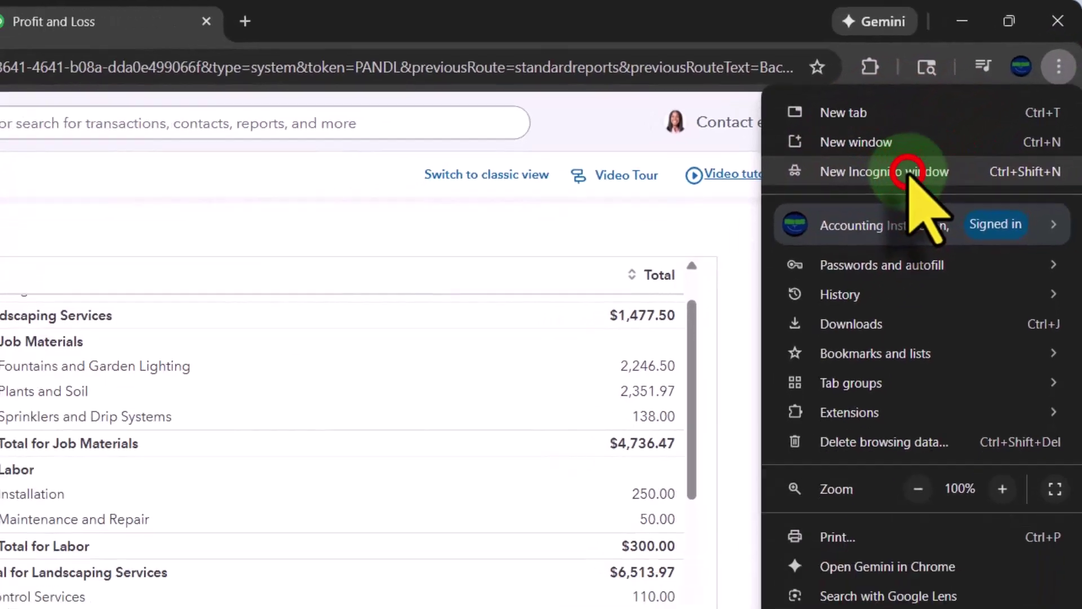
{"action": "left_click", "coordinate": [872, 207]}
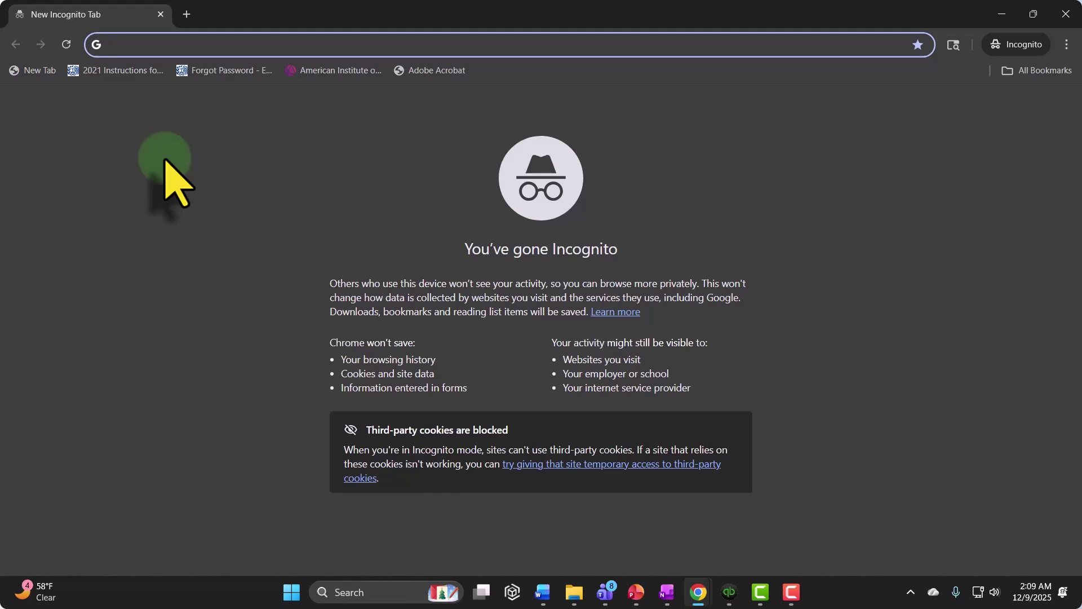
{"action": "type", "text": "te"}
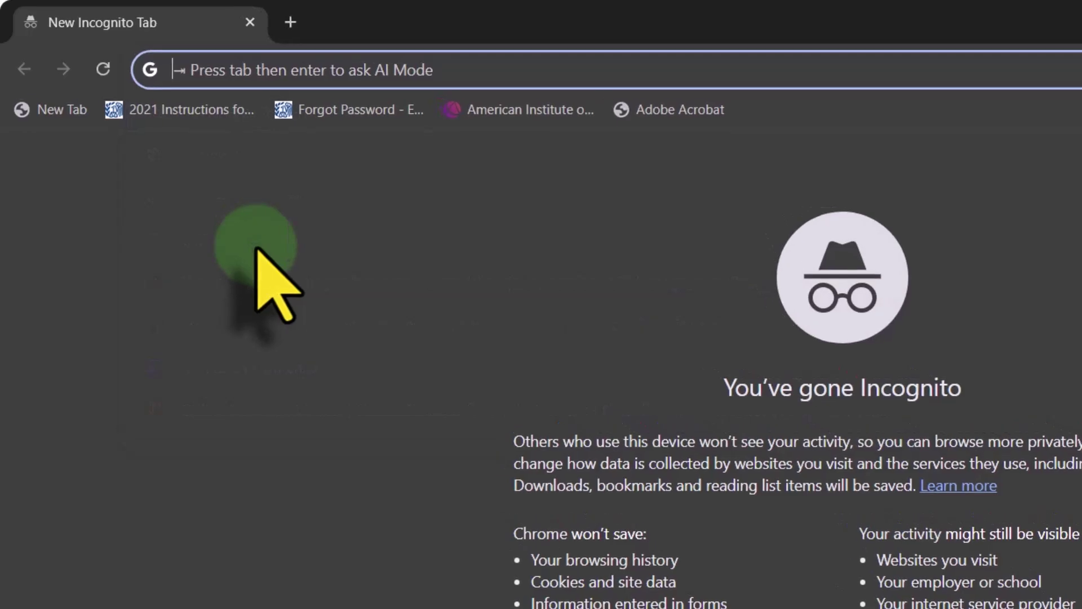
{"action": "type", "text": "QuickObo"}
{"action": "key", "text": "BackSpace"}
{"action": "key", "text": "BackSpace"}
{"action": "key", "text": "BackSpace"}
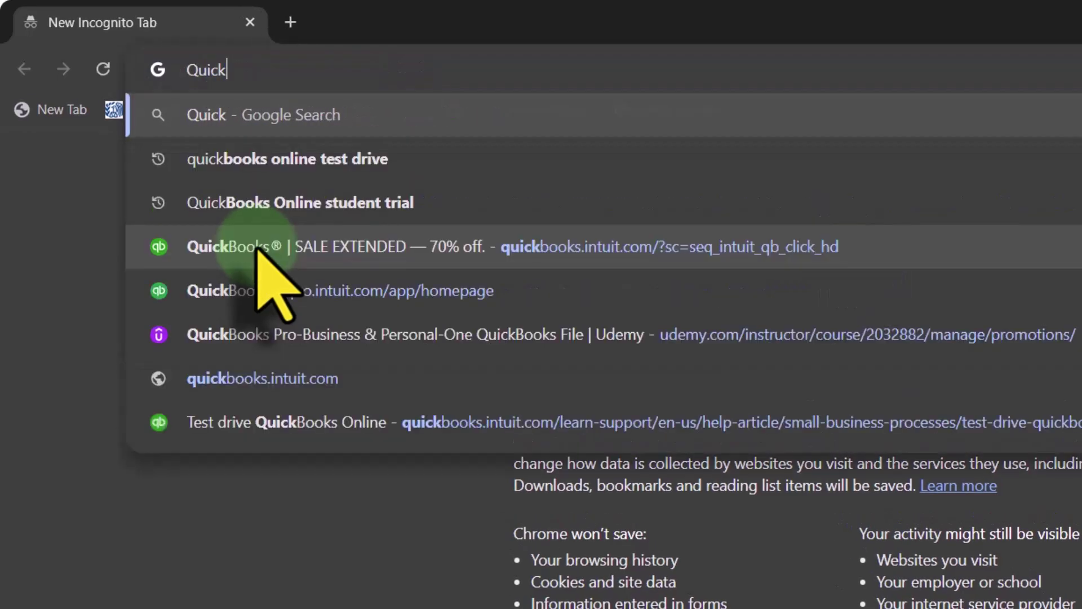
{"action": "type", "text": "Books Online test drive"}
{"action": "key", "text": "Return"}
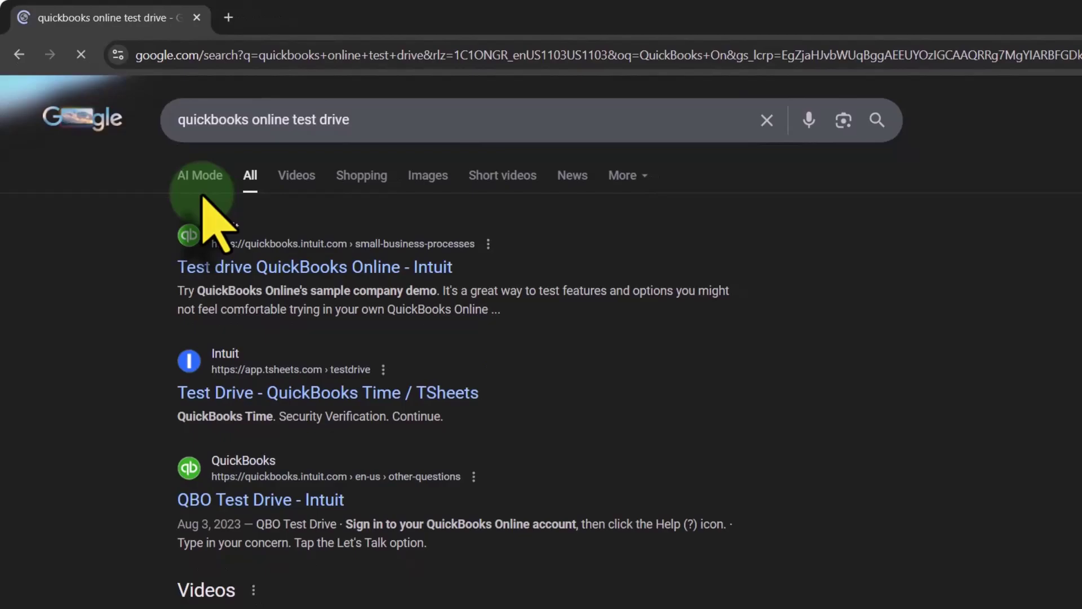
- Open Intuit's Test drive QuickBooks Online article and follow its link to the sample company
{"action": "left_click", "coordinate": [237, 267]}
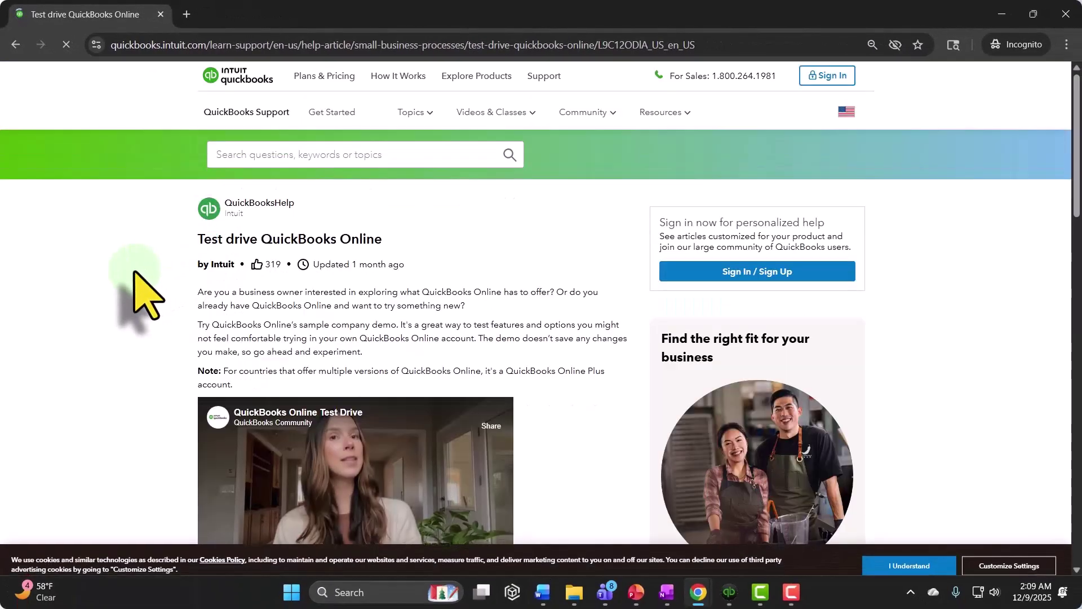
{"action": "scroll", "coordinate": [138, 293], "scroll_direction": "down", "scroll_amount": 3}
{"action": "scroll", "coordinate": [141, 285], "scroll_direction": "down", "scroll_amount": 2}
{"action": "left_click", "coordinate": [324, 347]}
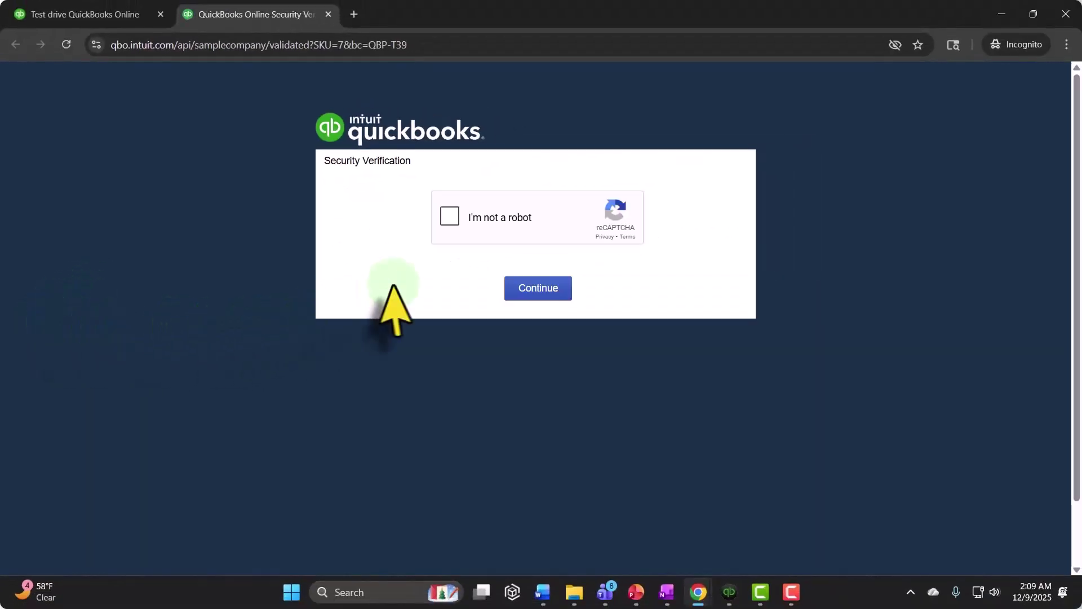
- Complete the security verification to enter the sample company, and close the test drive article's tab
{"action": "left_click", "coordinate": [451, 217]}
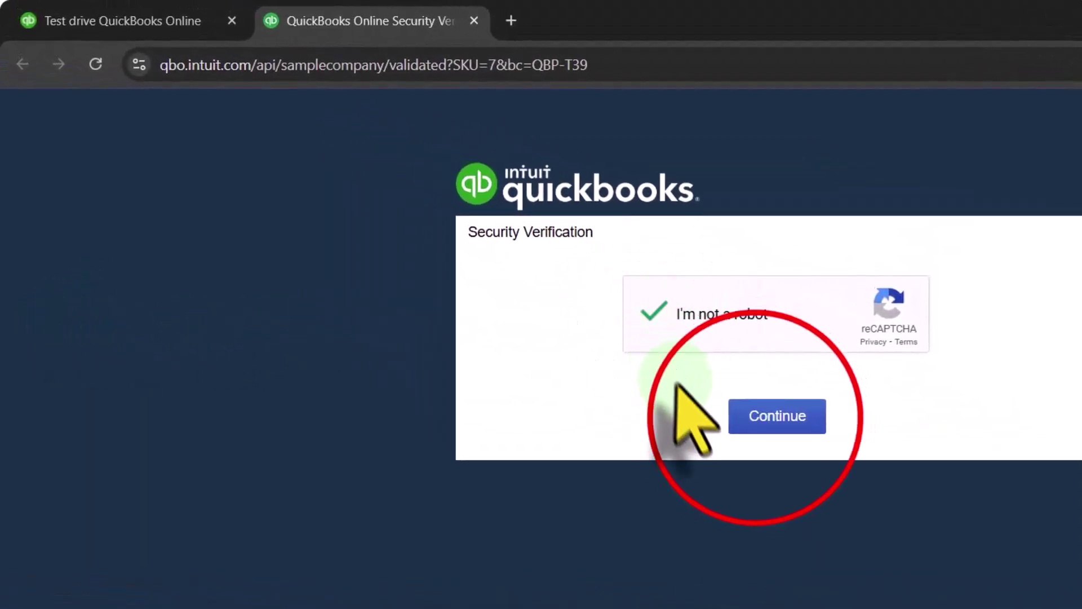
{"action": "left_click", "coordinate": [746, 414]}
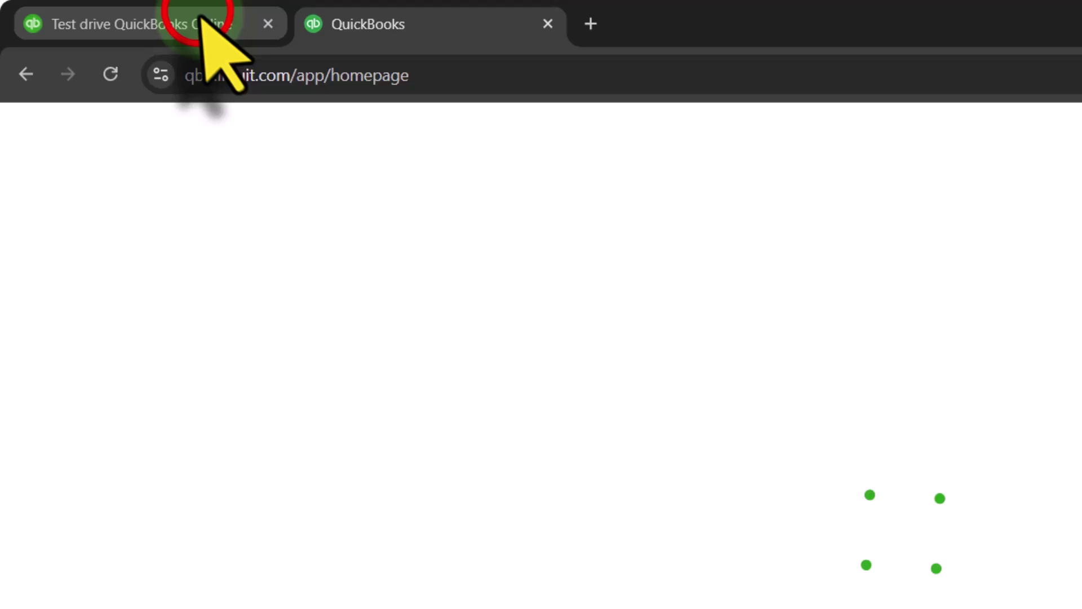
{"action": "left_click", "coordinate": [124, 14]}
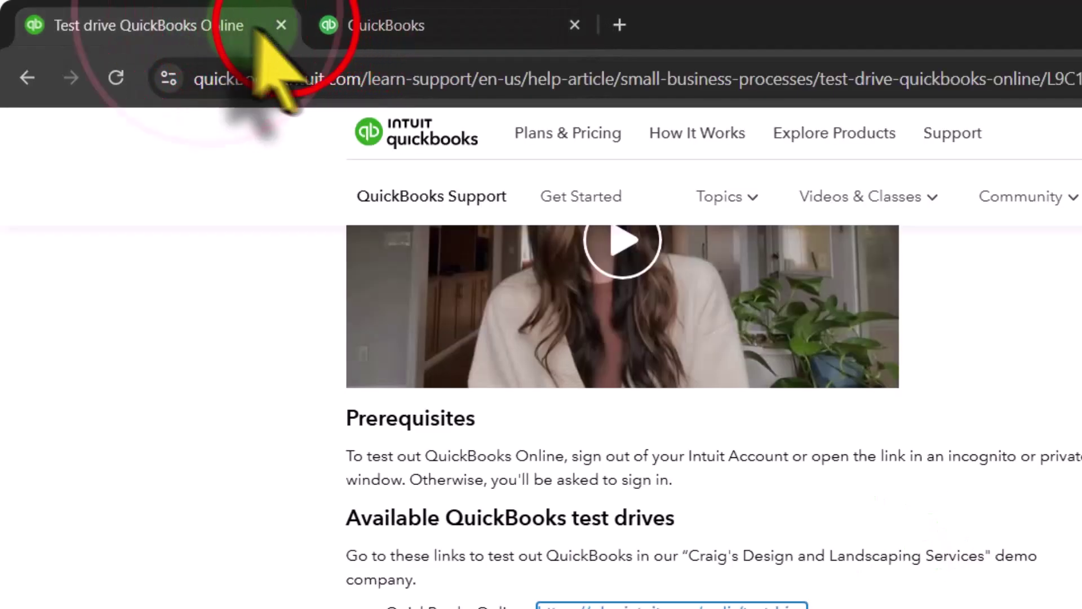
{"action": "left_click", "coordinate": [281, 25]}
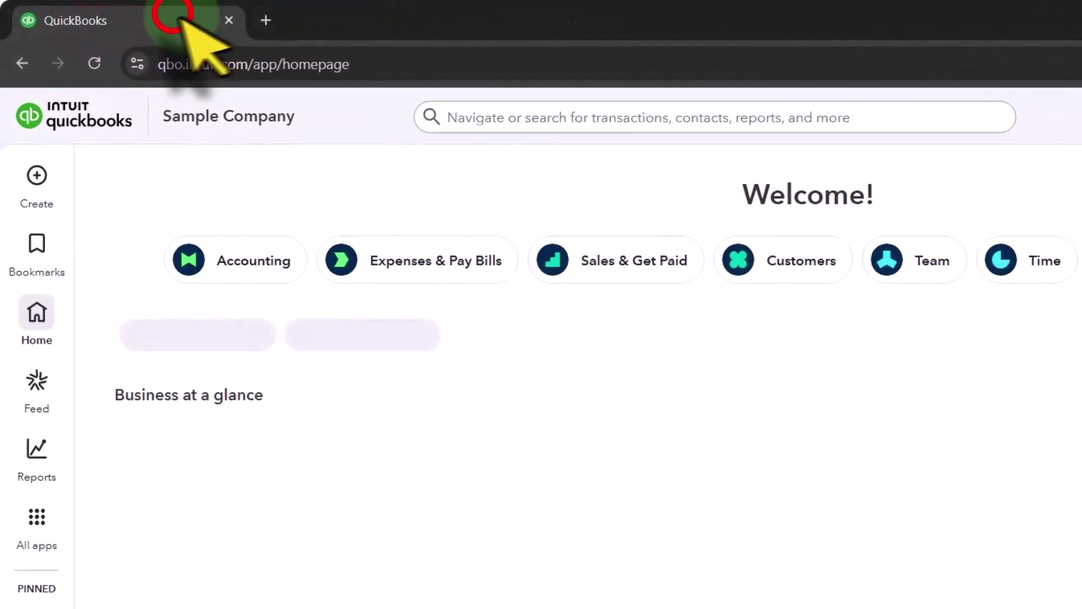
- Arrange the regular window with the Profit and Loss report on the left half and the Incognito QuickBooks window on the right half
{"action": "left_click_drag", "start_coordinate": [172, 17], "coordinate": [17, 68]}
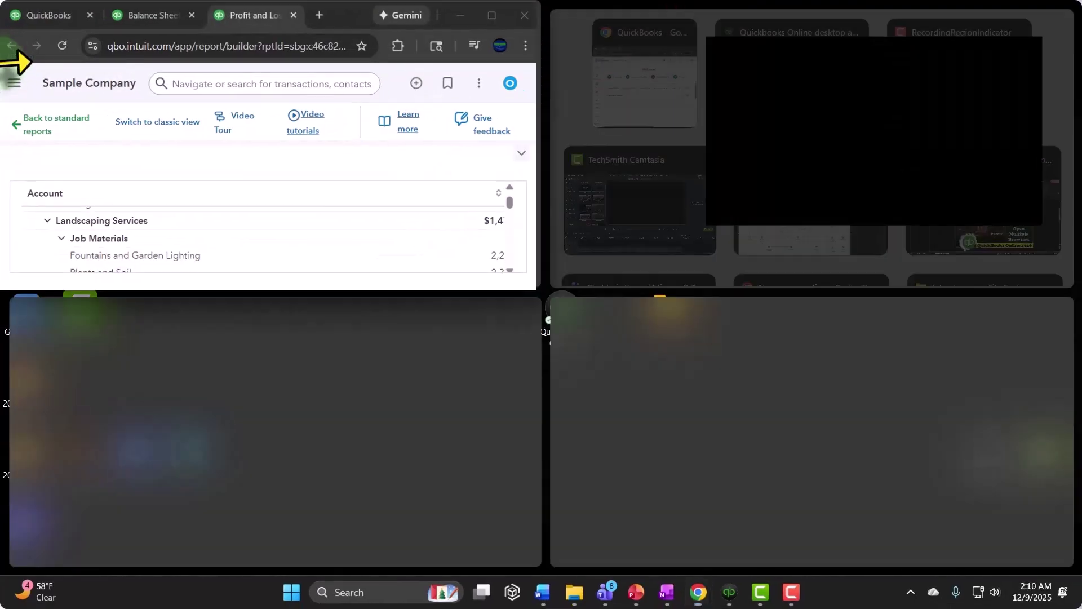
{"action": "left_click", "coordinate": [342, 19]}
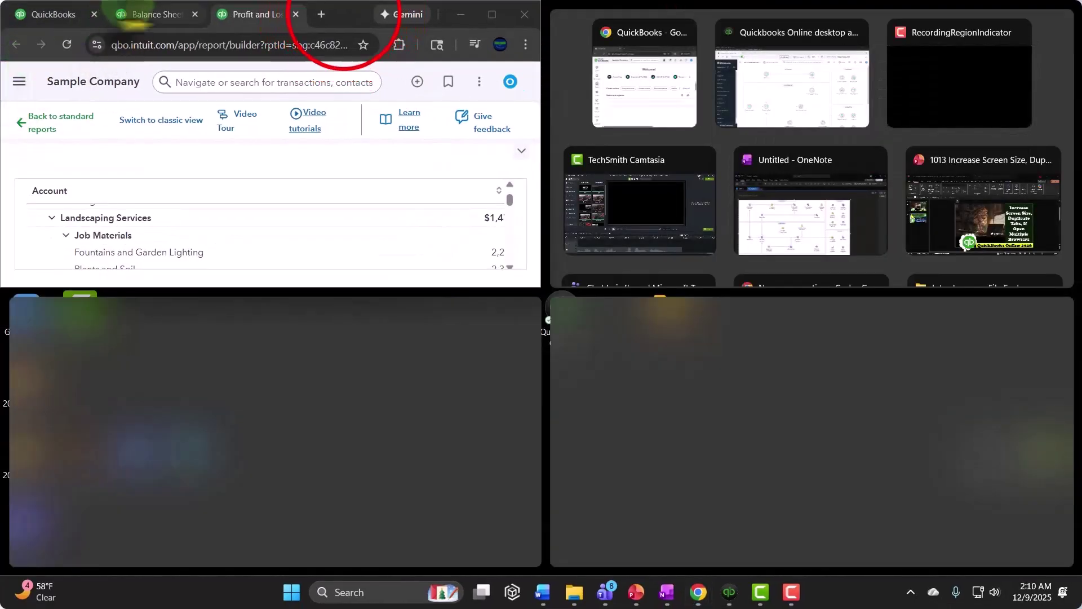
{"action": "left_click_drag", "start_coordinate": [341, 20], "coordinate": [14, 273]}
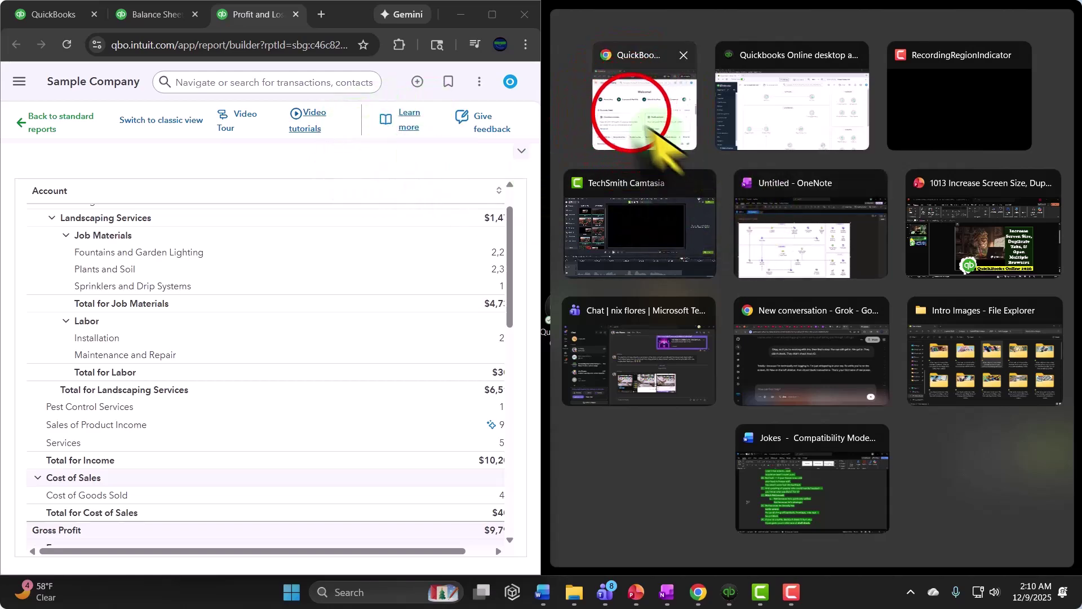
{"action": "left_click", "coordinate": [632, 106]}
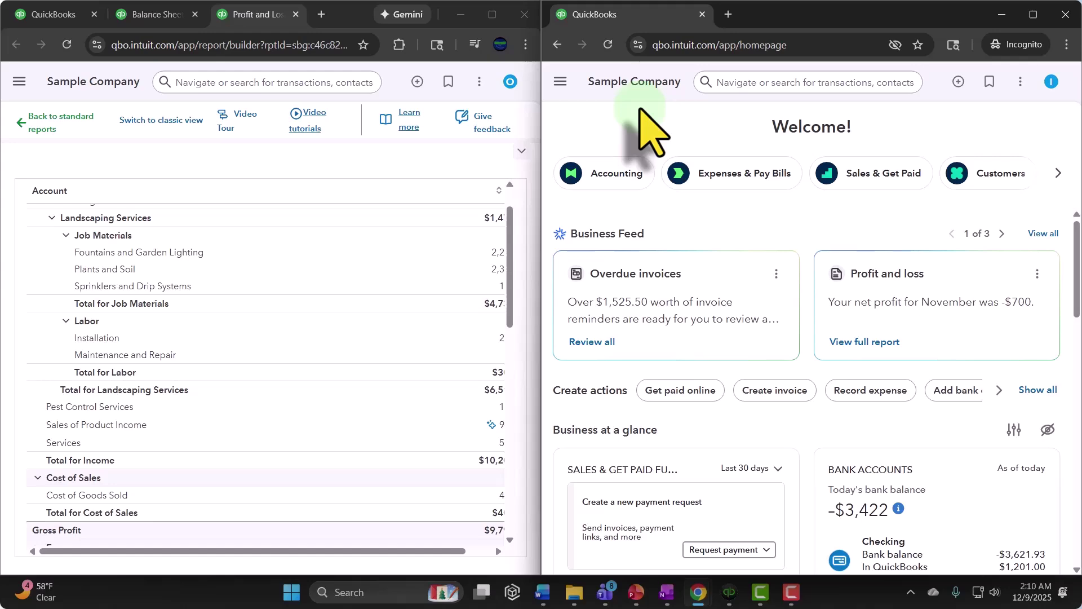
- Maximize the window holding the Profit and Loss report and switch to its home page tab
{"action": "mouse_move", "coordinate": [491, 15]}
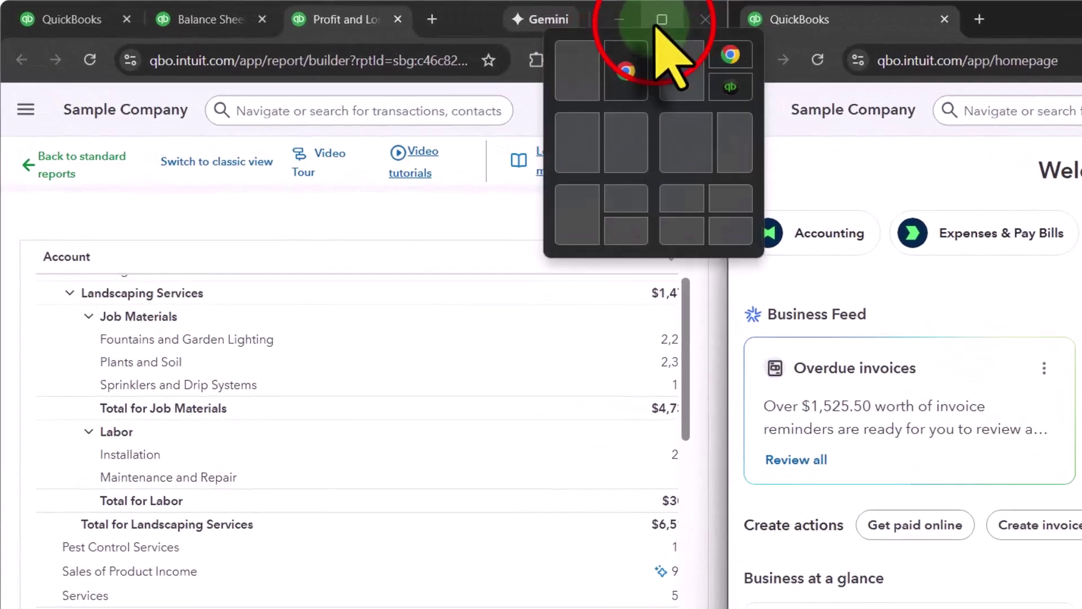
{"action": "left_click", "coordinate": [661, 21]}
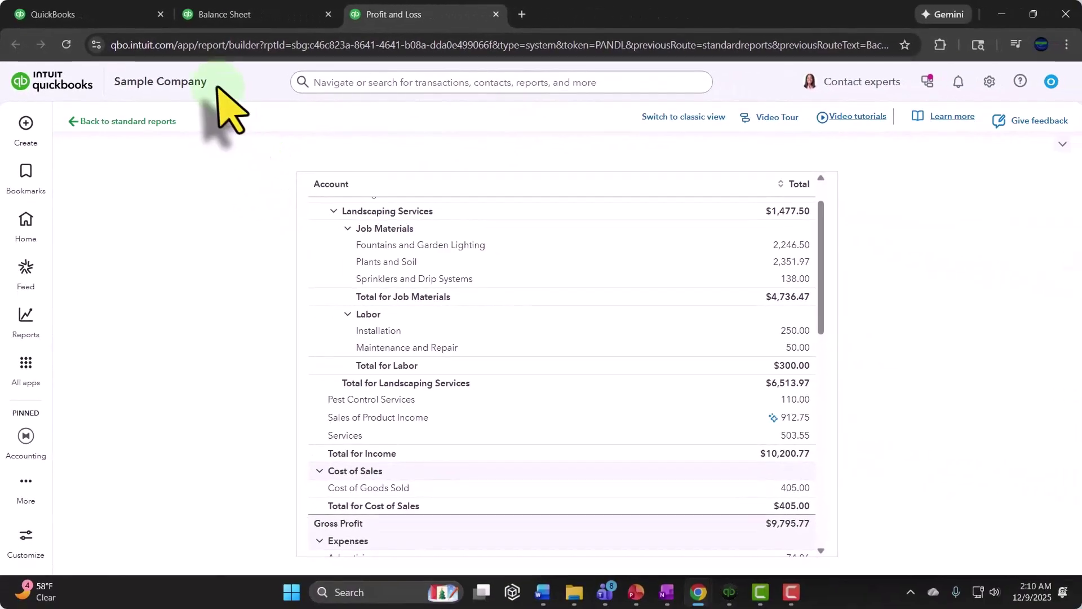
{"action": "left_click", "coordinate": [125, 15]}
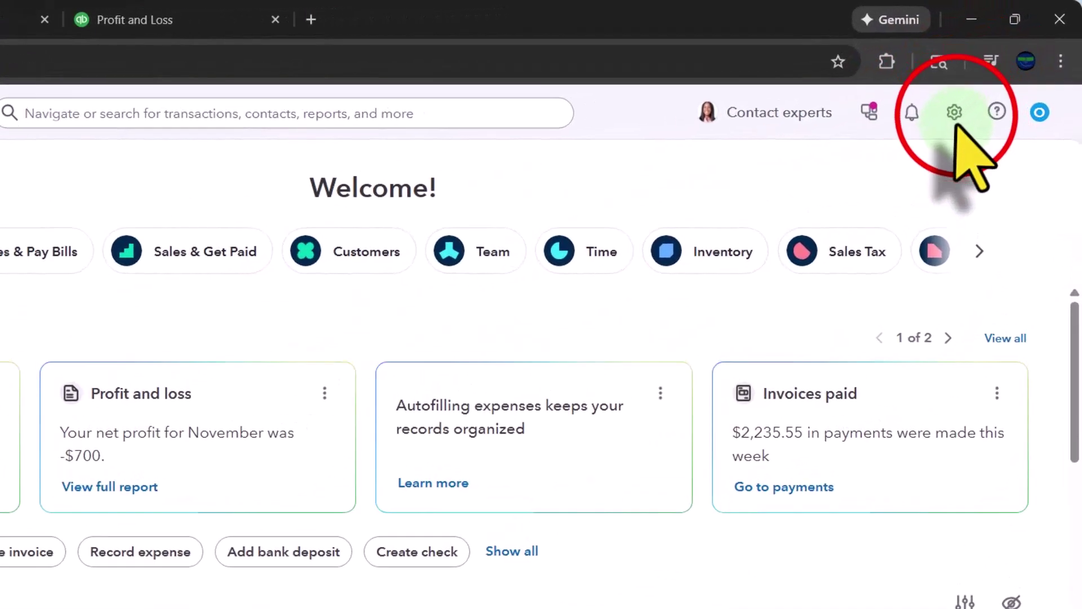
- Look over the company settings options and the list of transactions that can be created, closing each again
{"action": "left_click", "coordinate": [955, 112]}
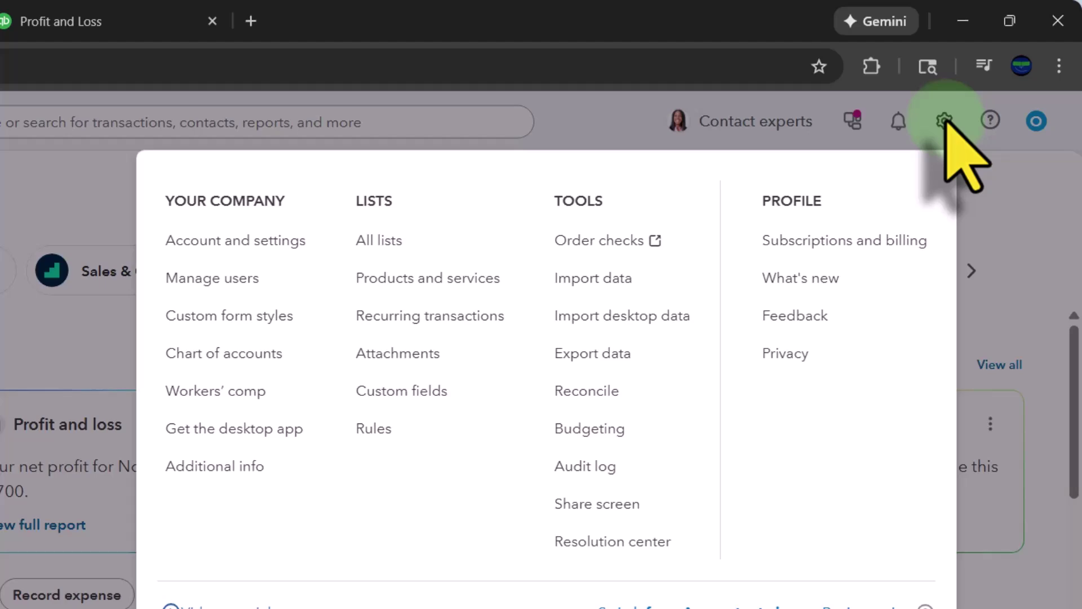
{"action": "left_click", "coordinate": [945, 121]}
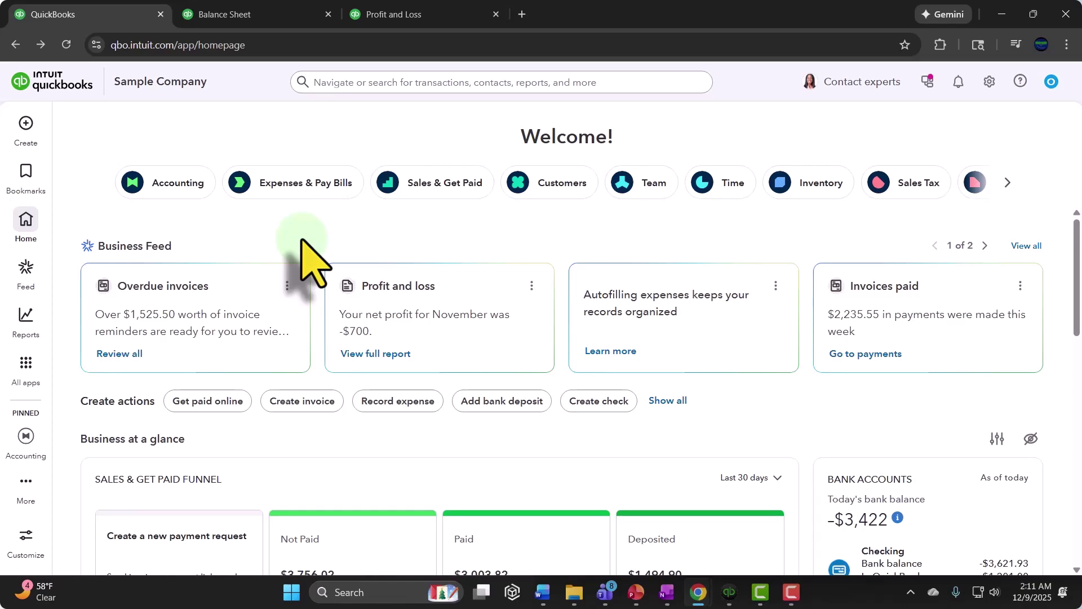
{"action": "left_click", "coordinate": [26, 123]}
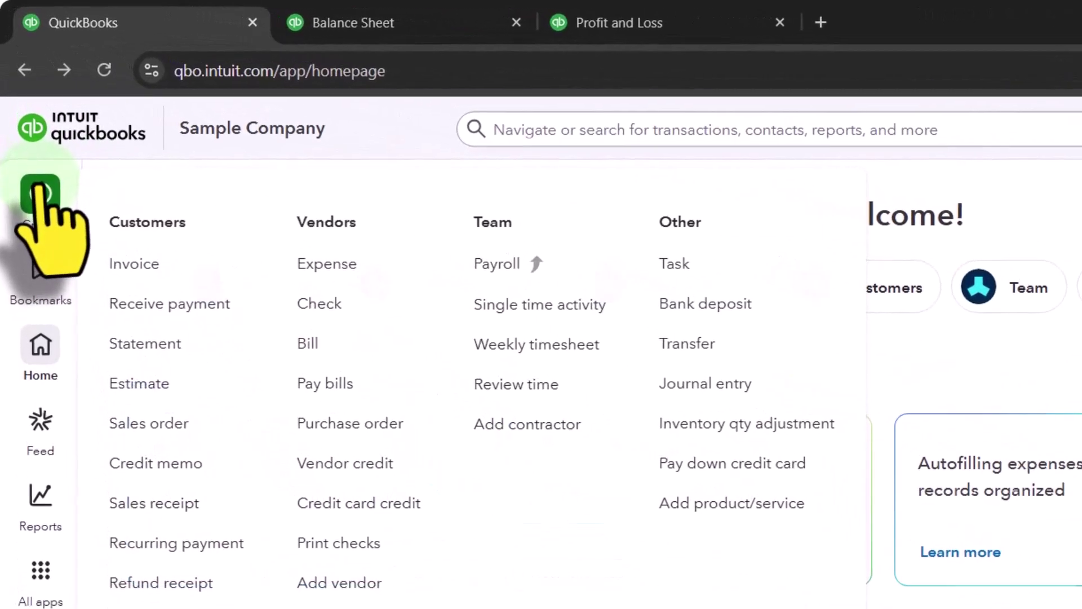
{"action": "left_click", "coordinate": [979, 362]}
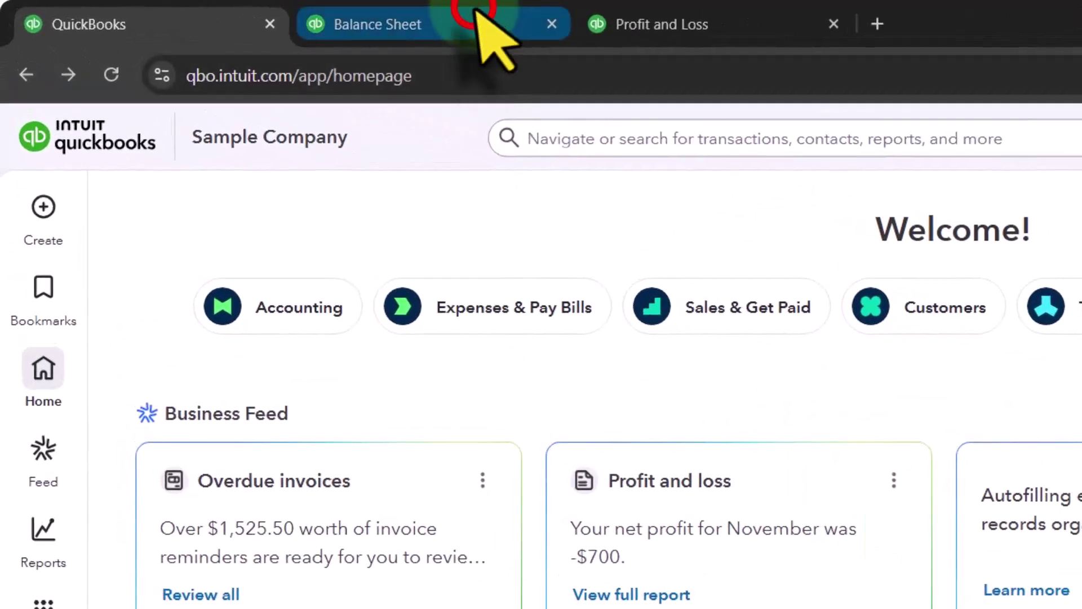
- View the Balance Sheet report and return to the home page tab
{"action": "left_click", "coordinate": [477, 12]}
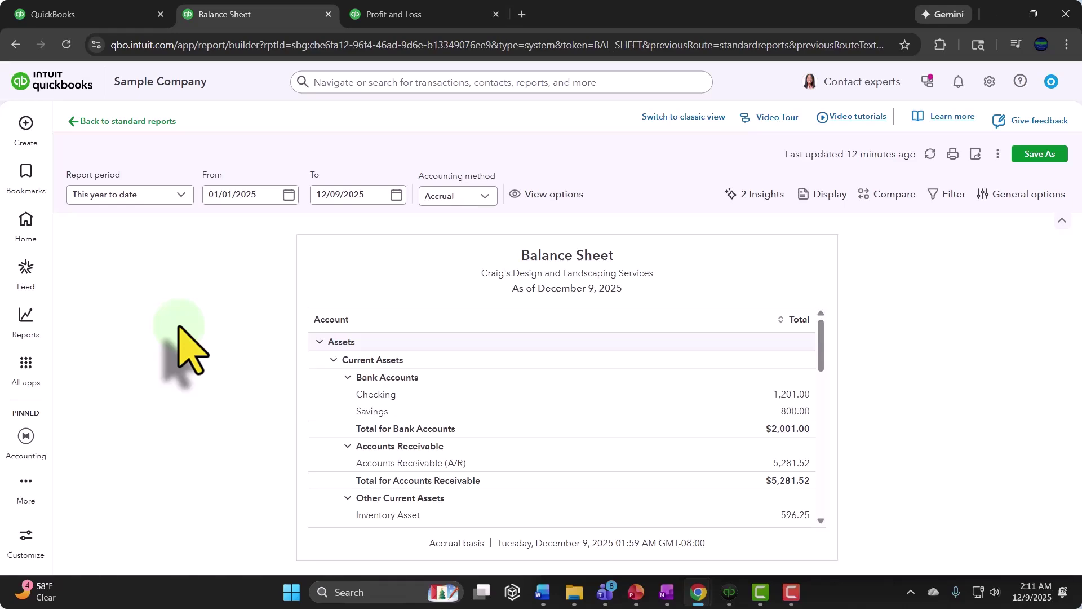
{"action": "left_click", "coordinate": [107, 17]}
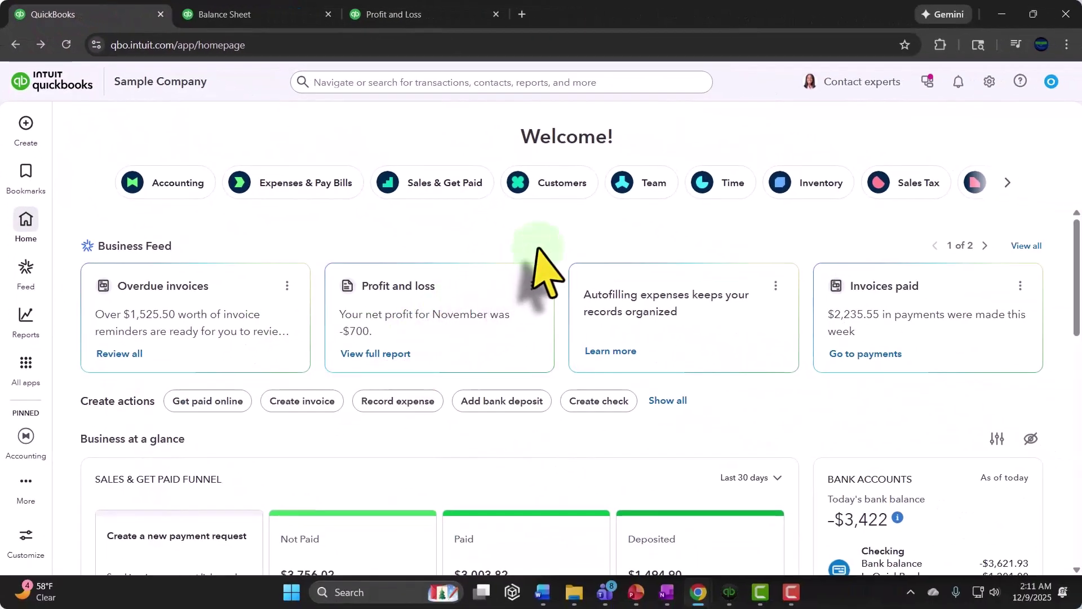